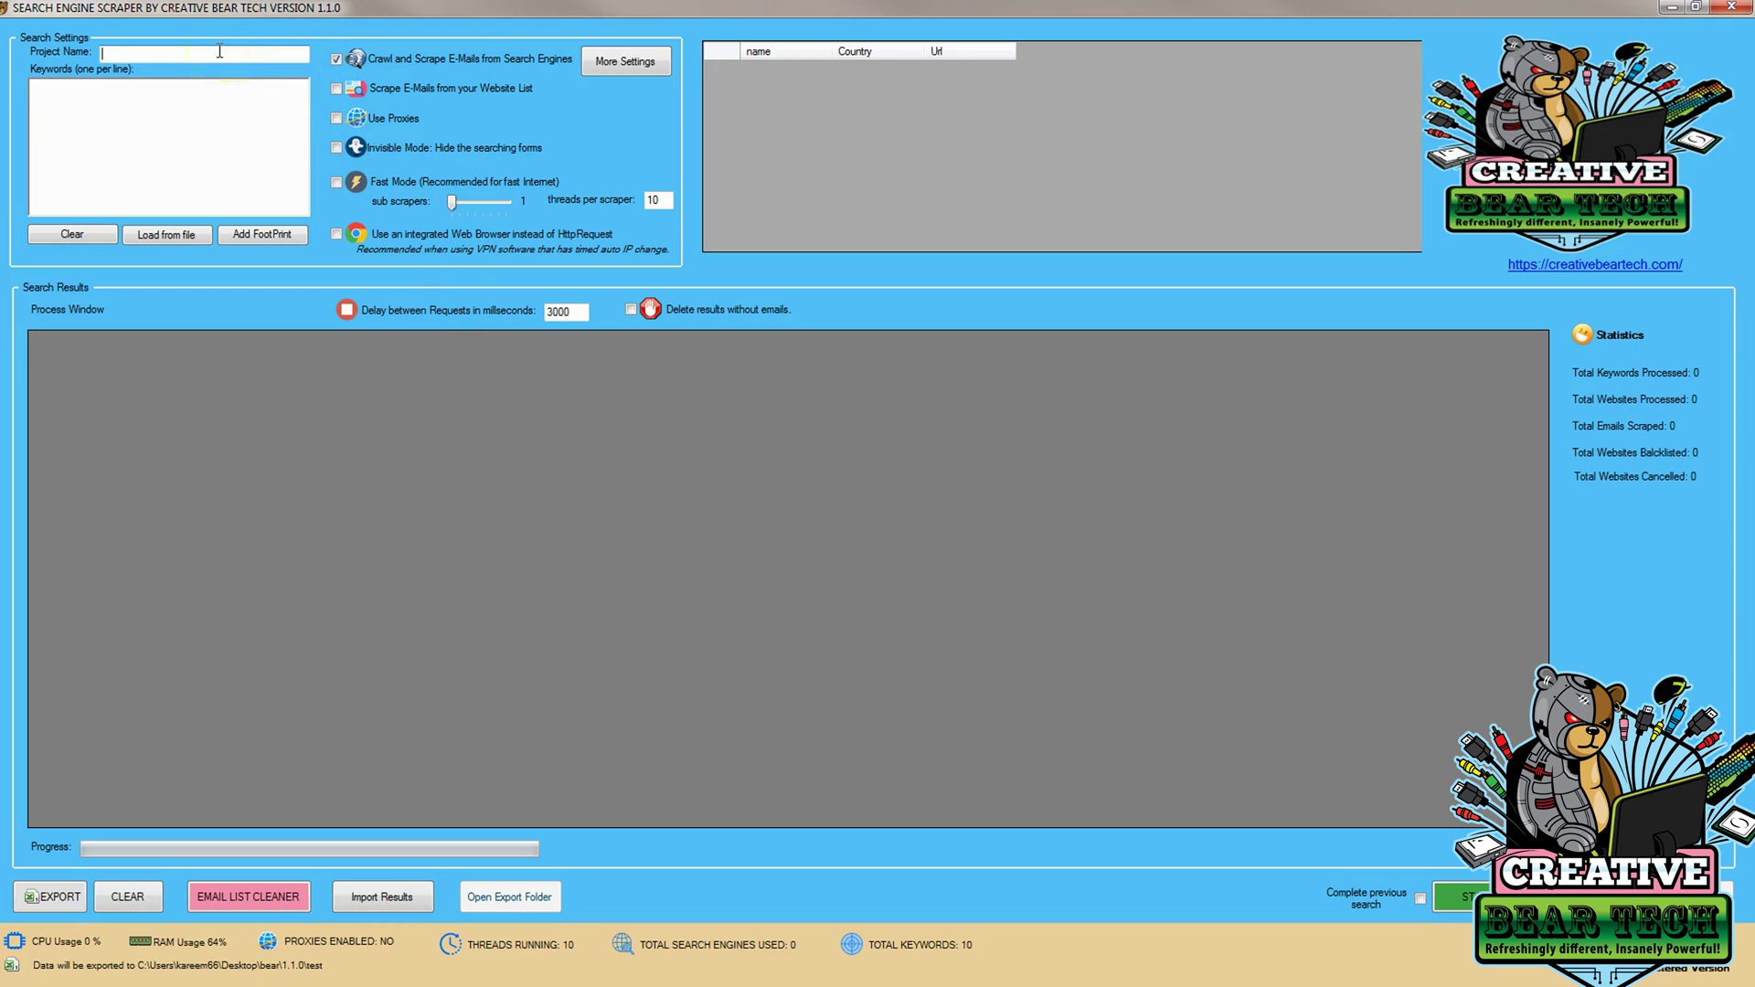
Enter project name 'vaping' and keywords vaping, vape juice, vape shop, vape machine, one per line
text(vaping)
click(188, 108)
text(vaping )
text(vape juice )
text(vape sh)
text(op)
key(Return)
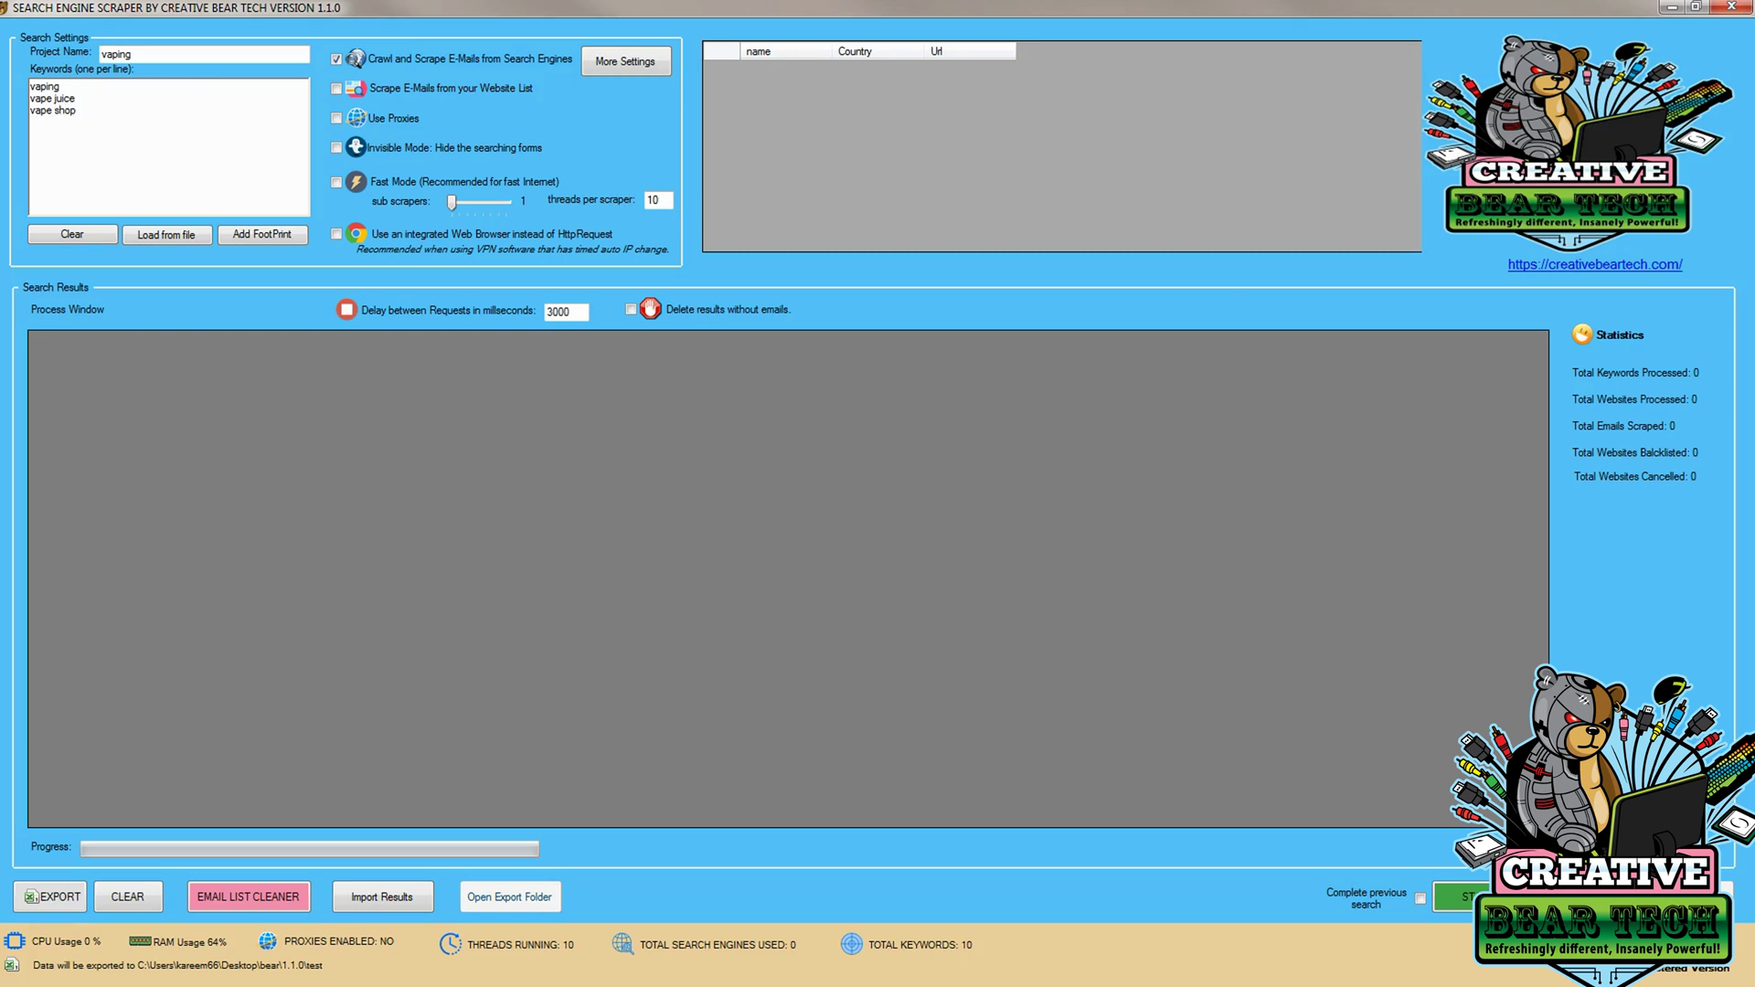
text(vape machine)
key(Return)
Open More Settings and review the Speed Settings and Captcha Settings tabs
click(601, 66)
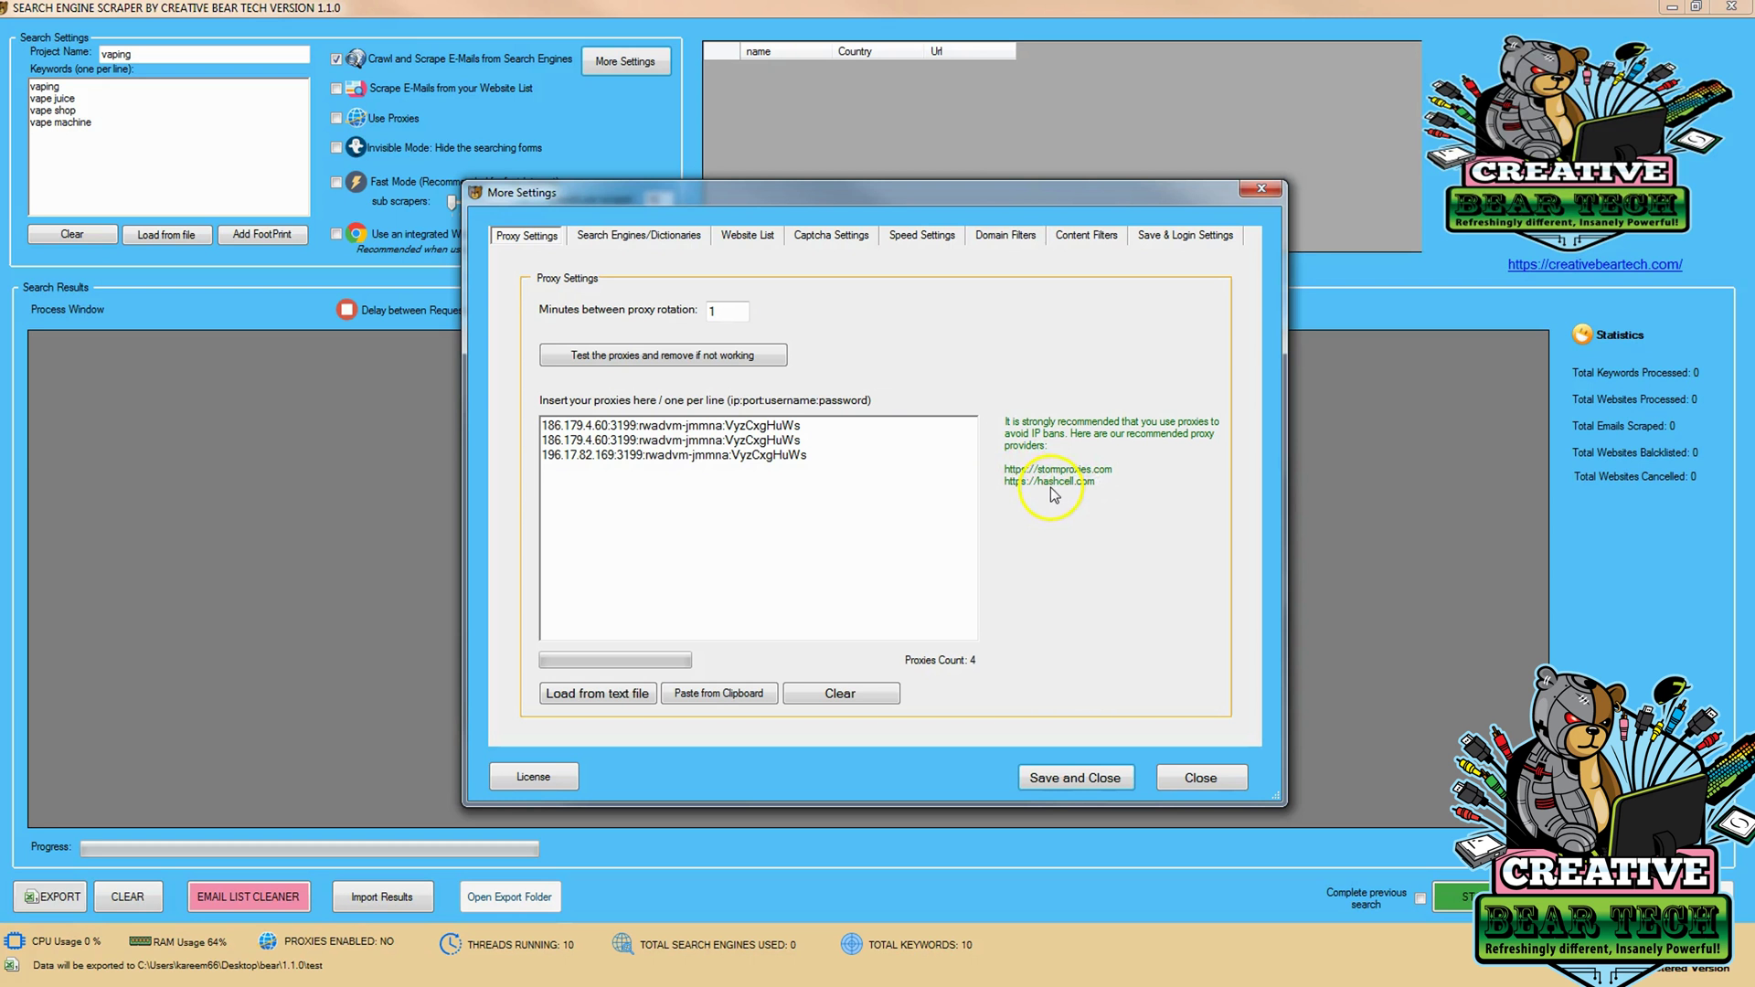
click(924, 238)
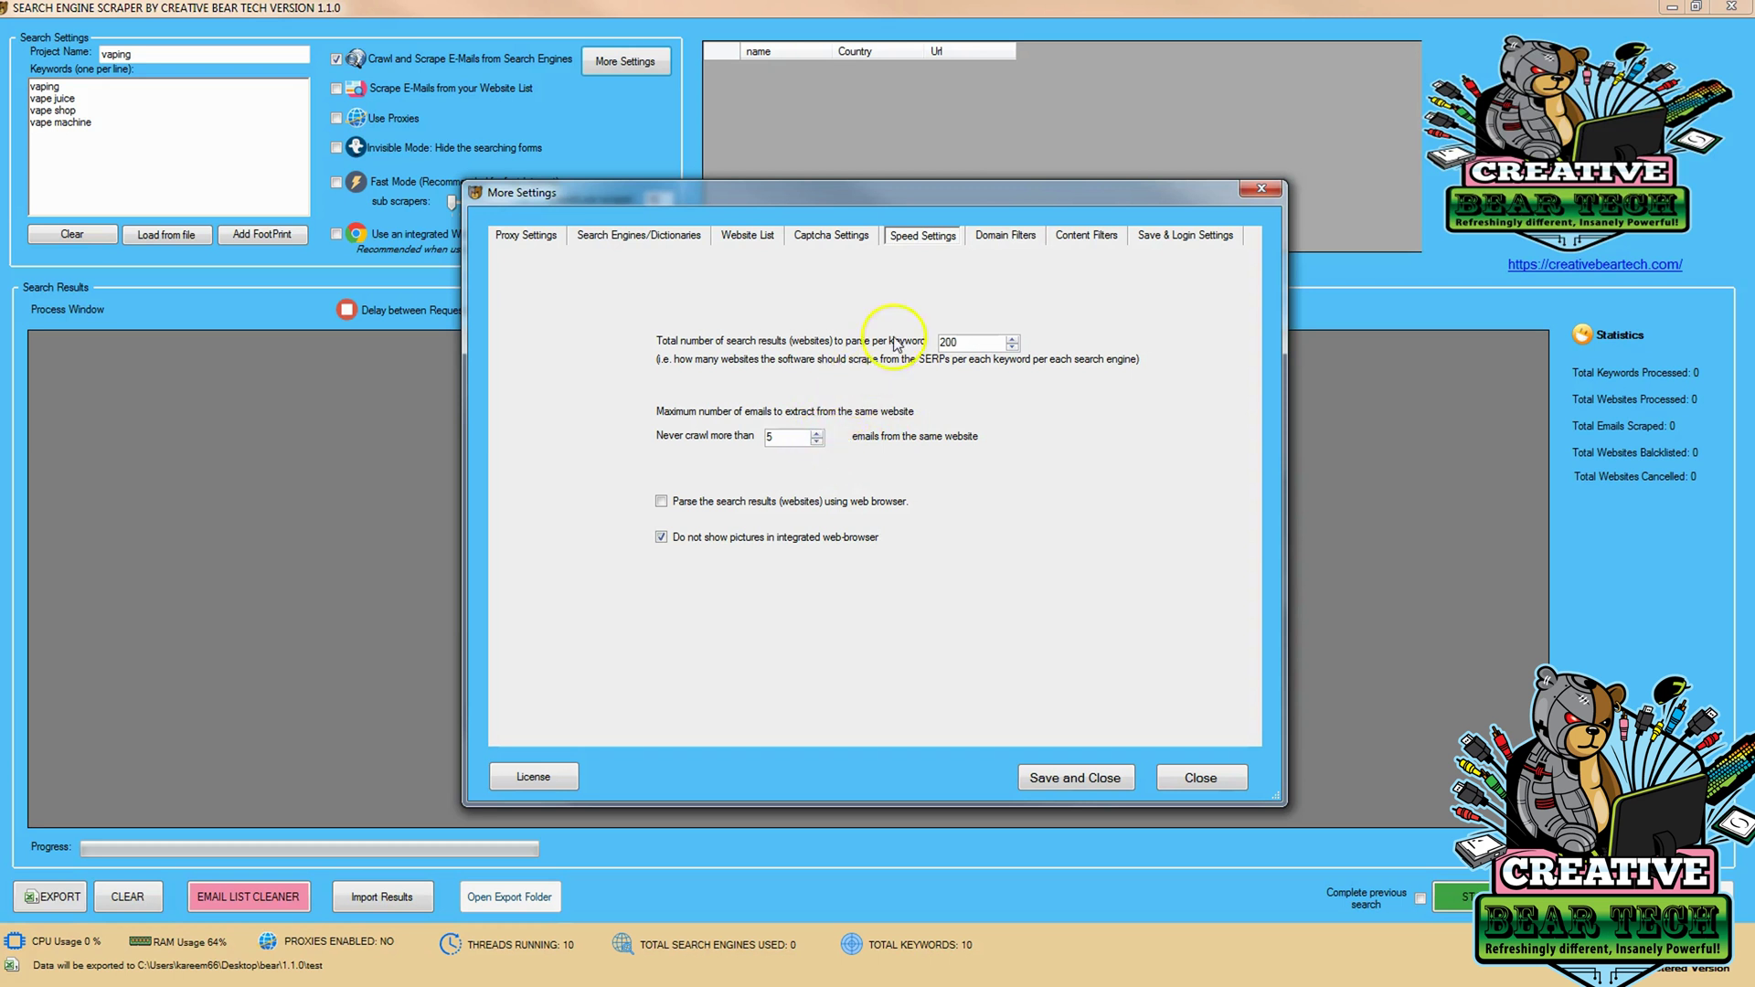
click(817, 239)
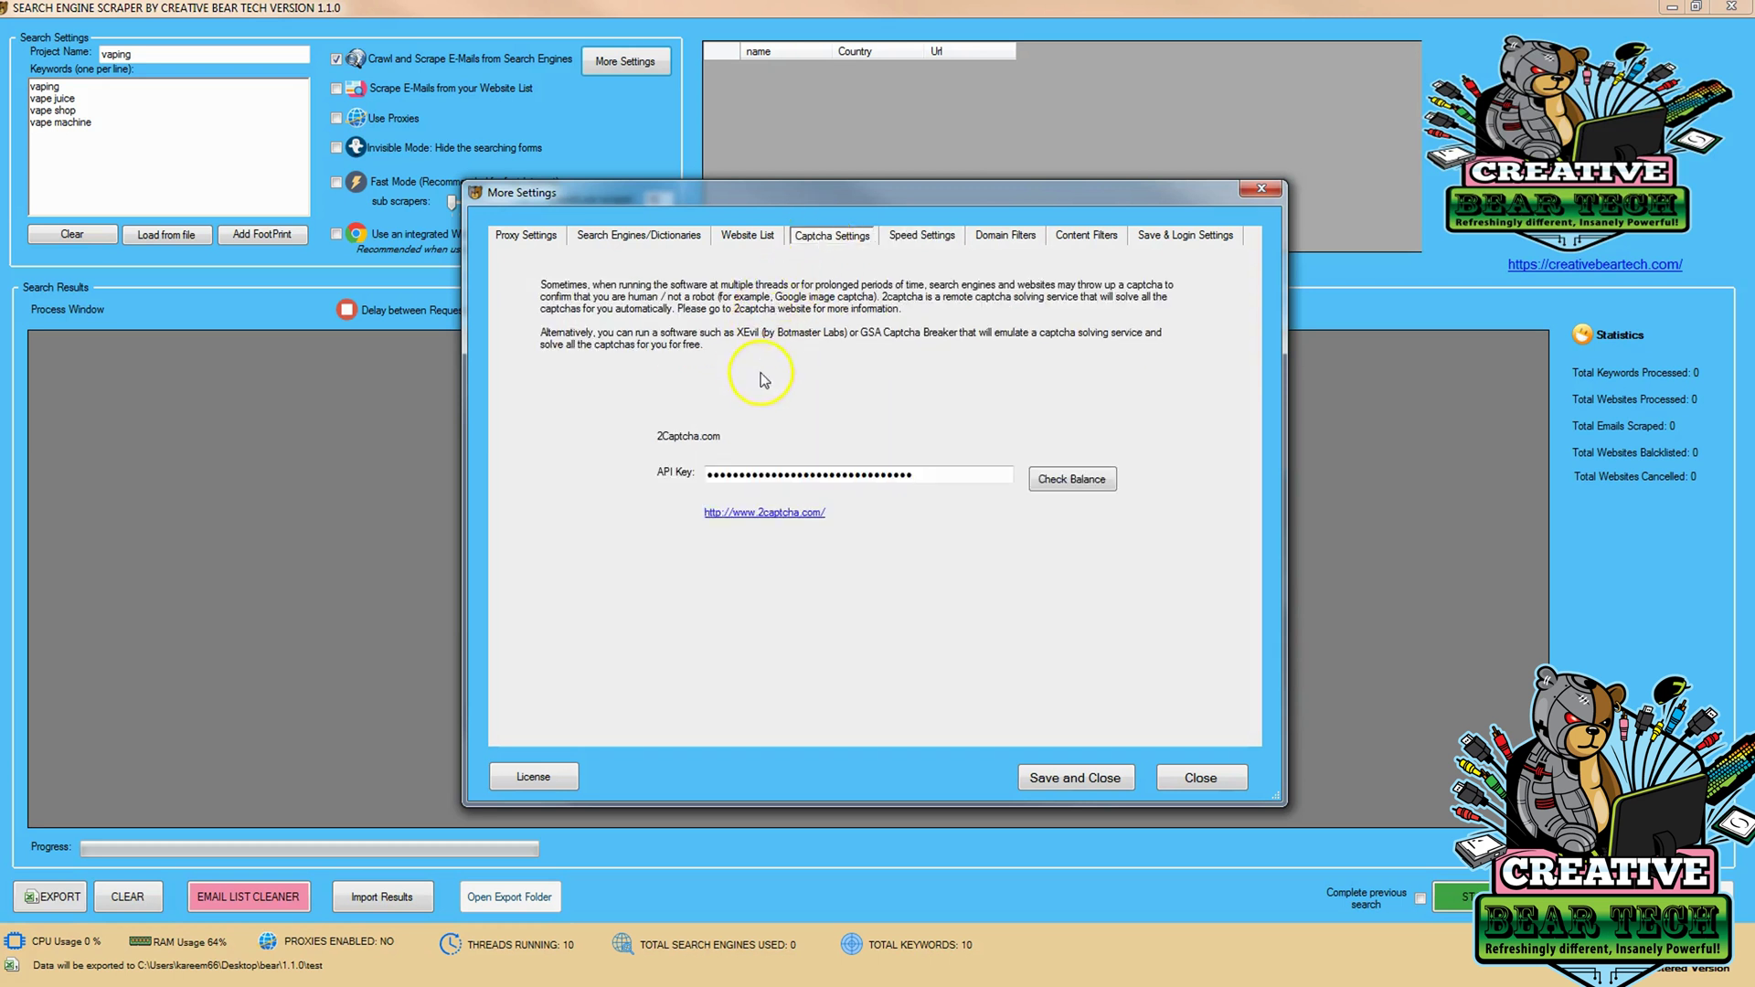
Tick Ecosia in the Search Sources List on the Search Engines/Dictionaries tab
click(666, 239)
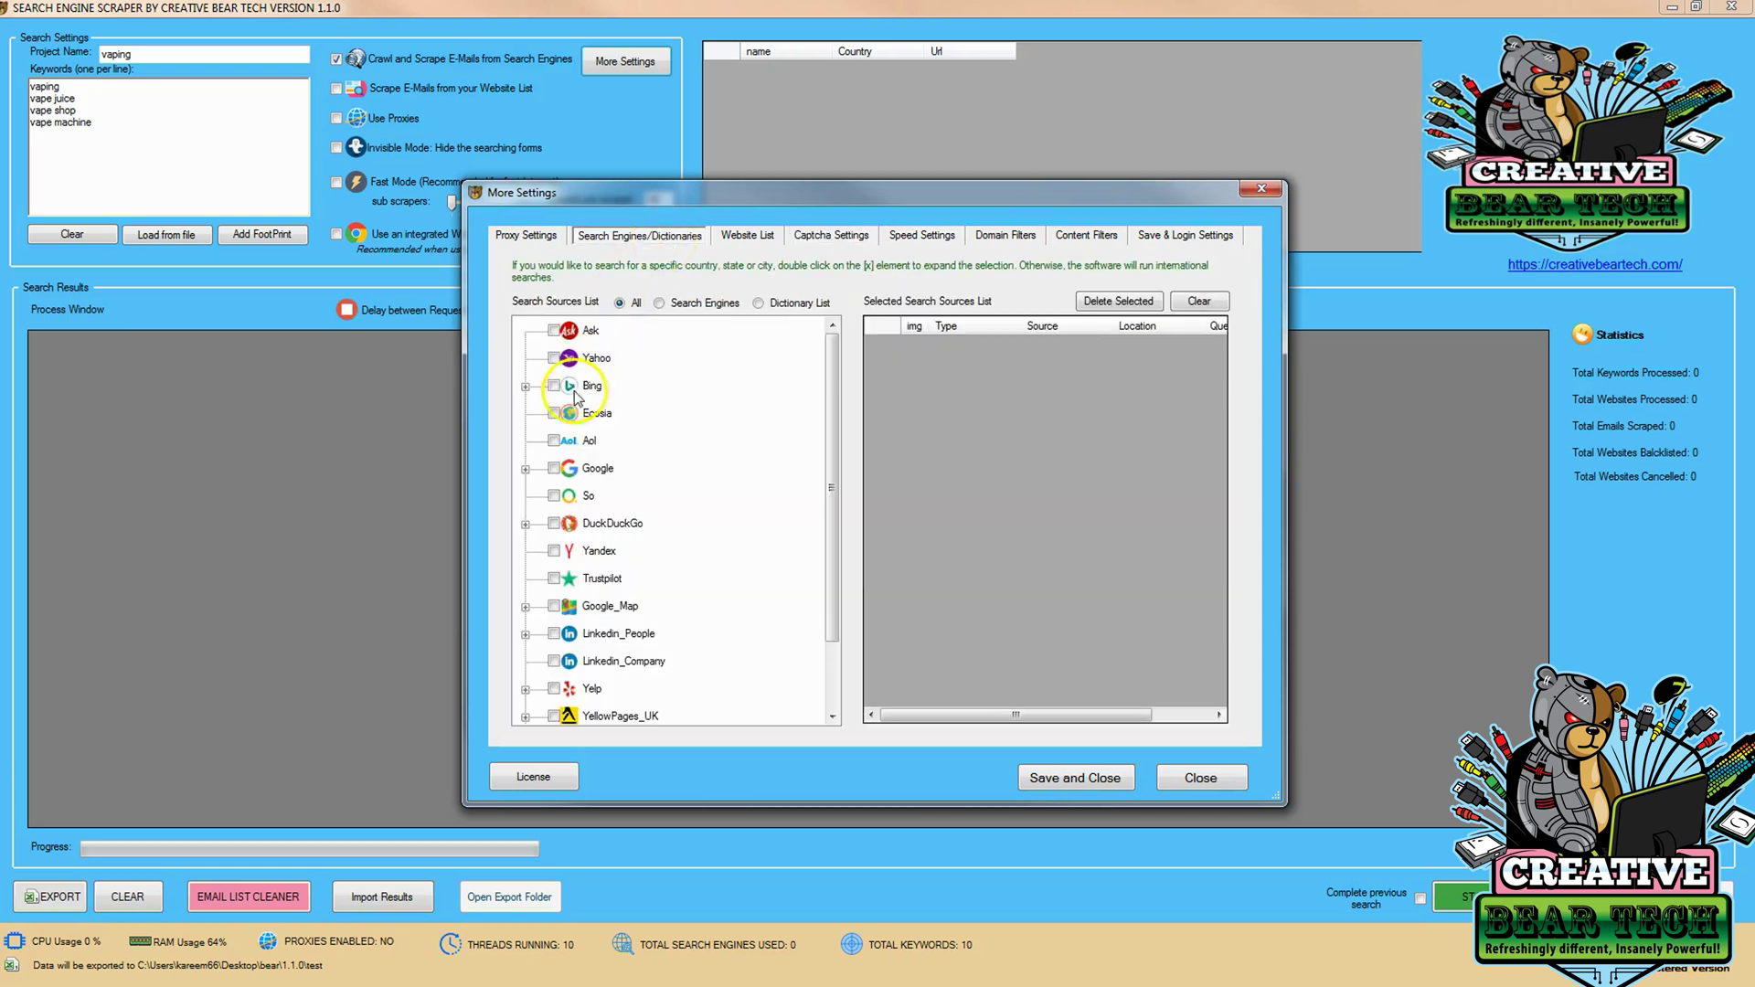
click(554, 413)
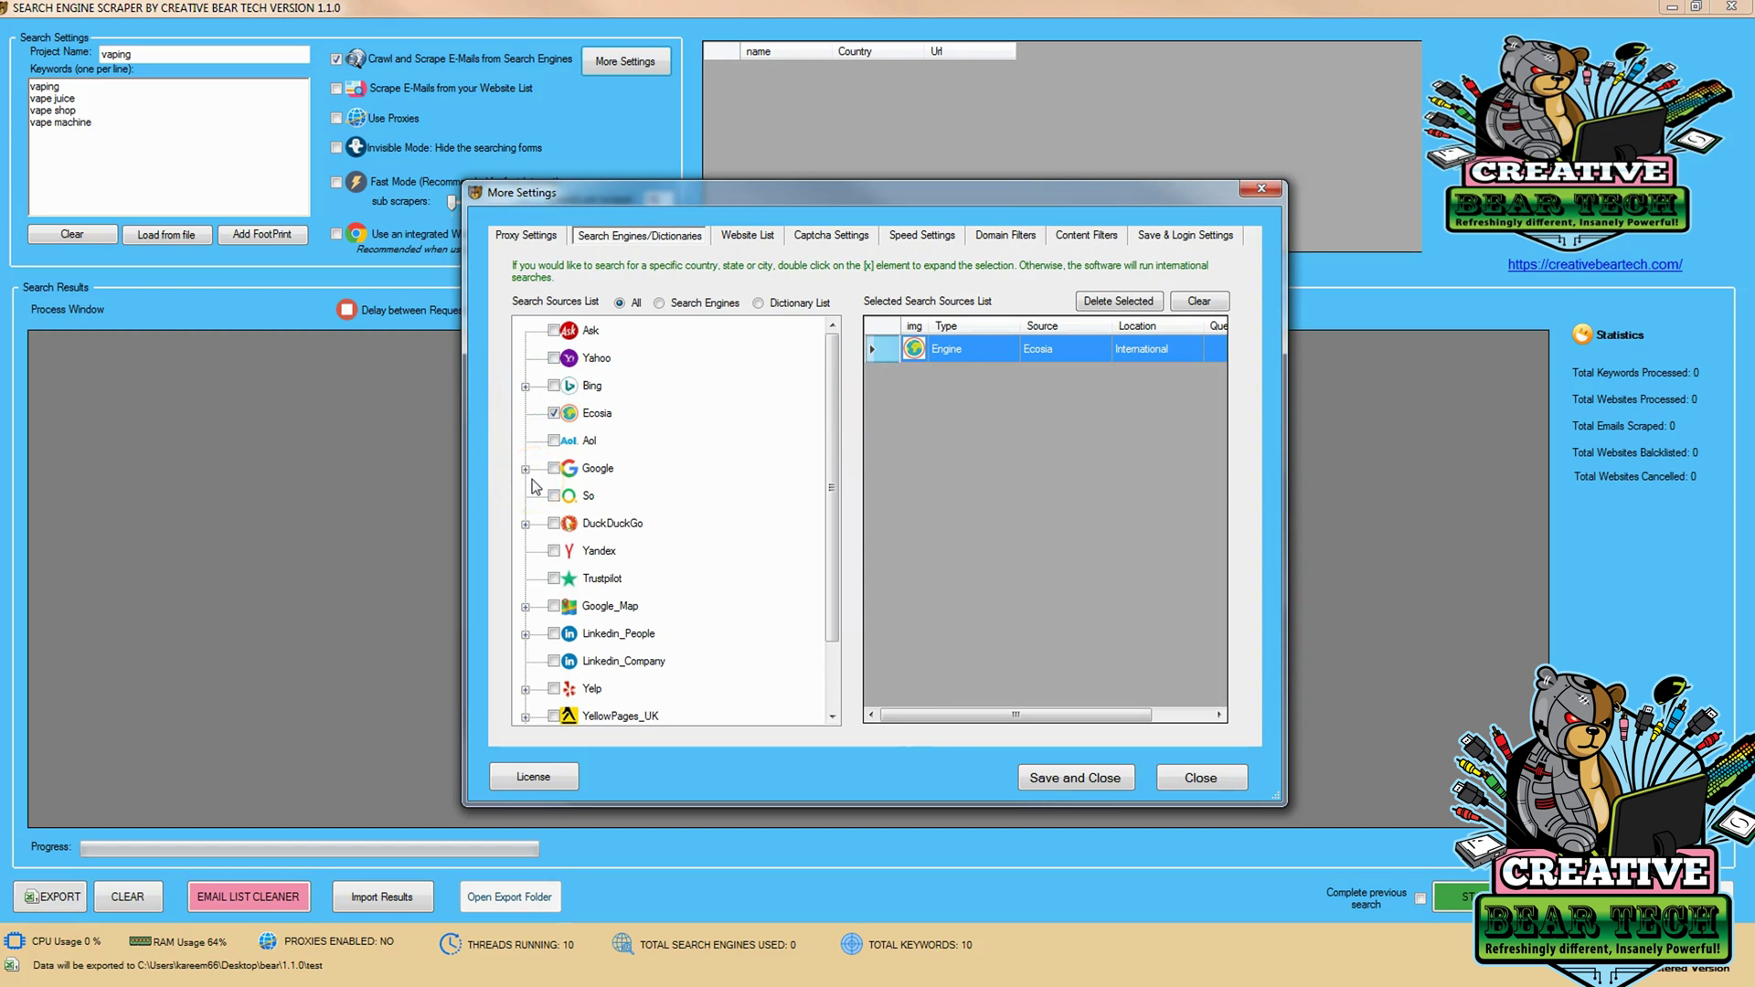
Save and close the settings, start the scrape, and restore down the window to watch progress
click(1069, 778)
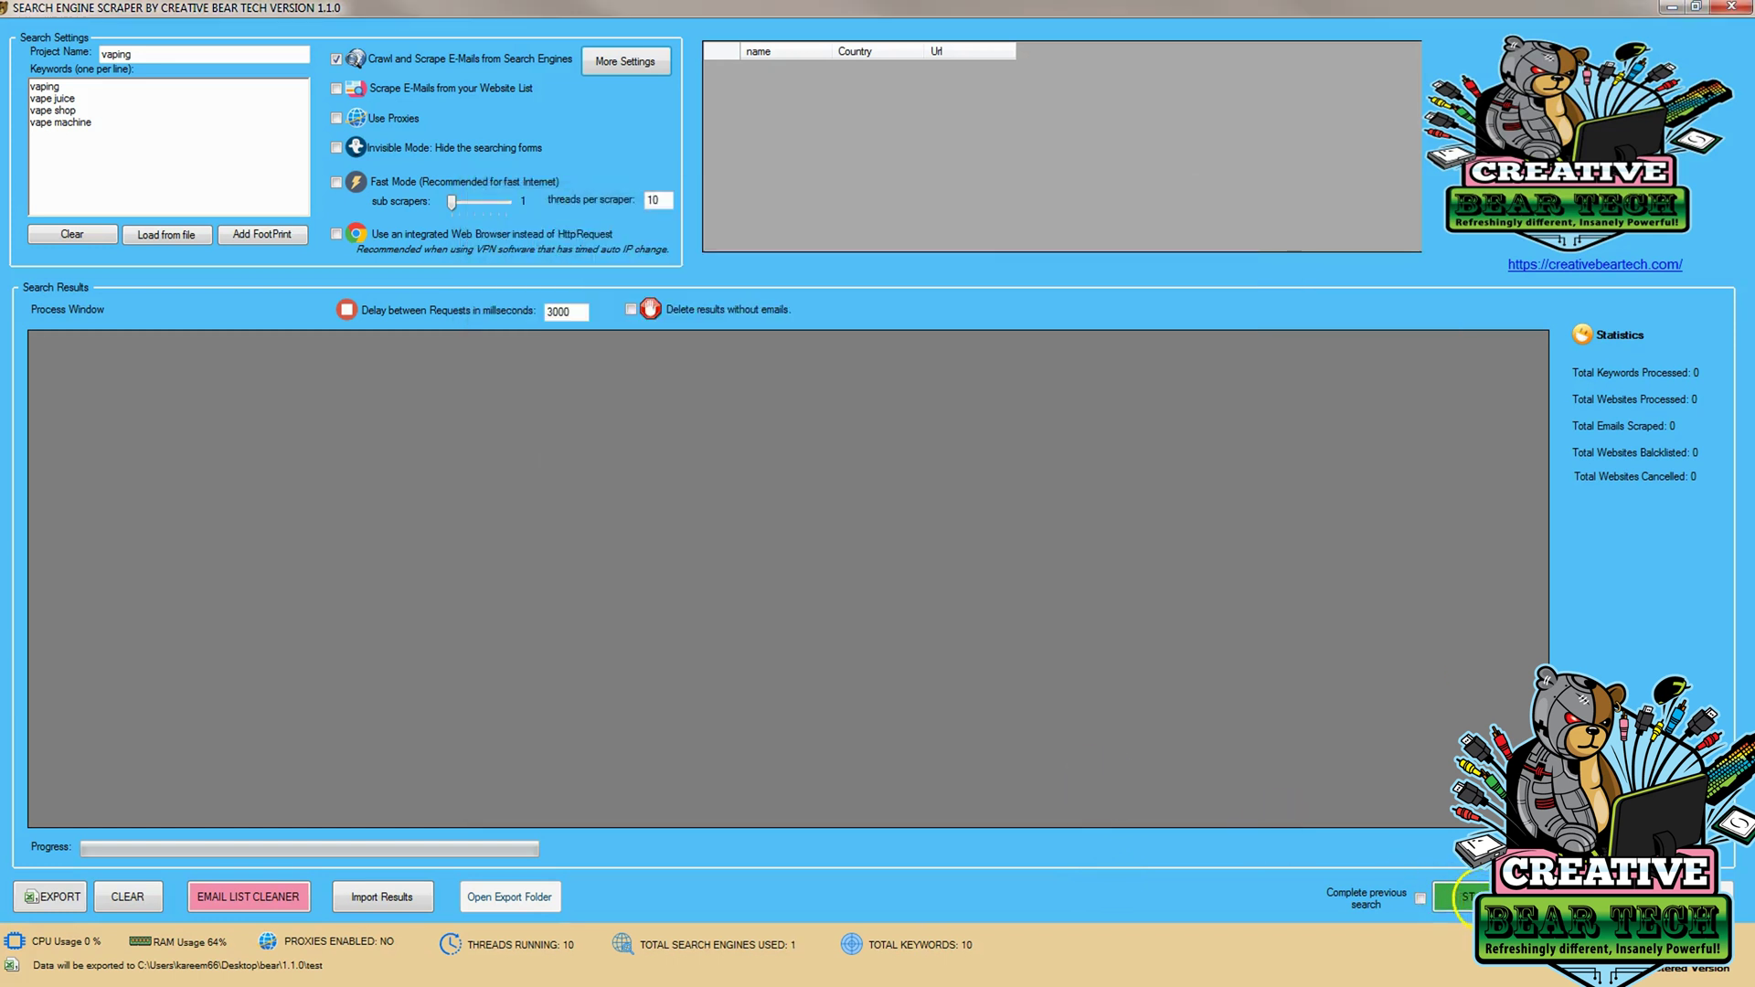
click(1472, 897)
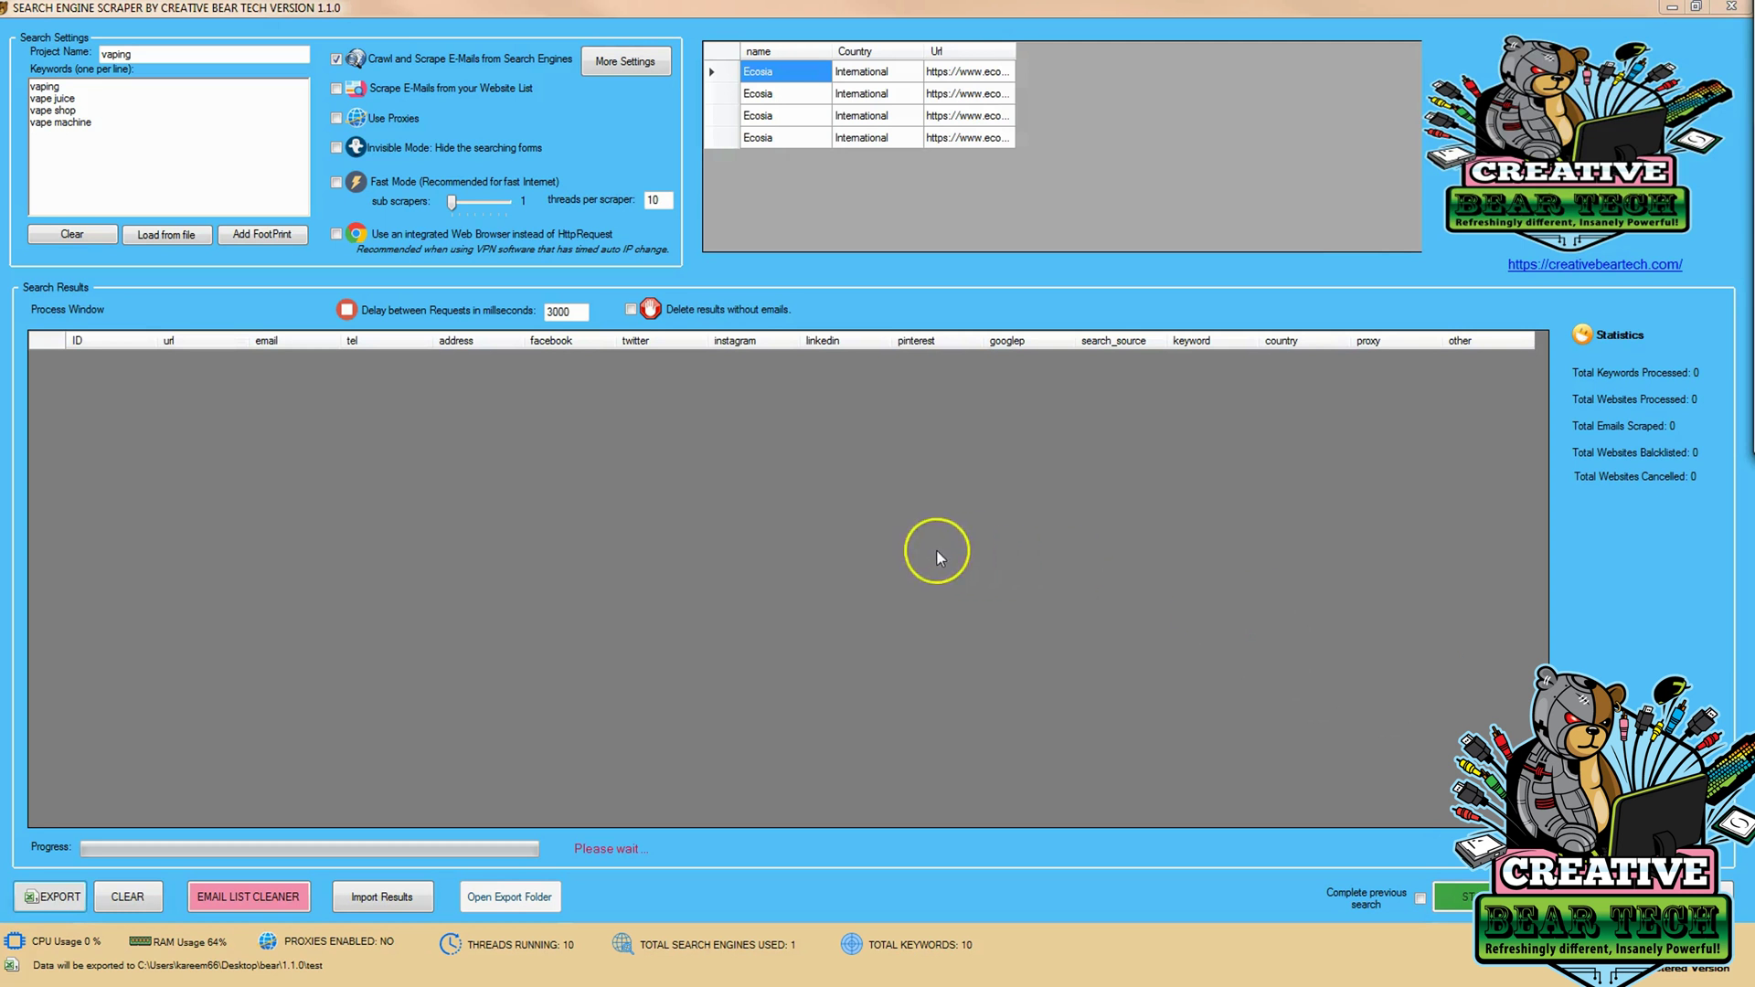
click(1696, 8)
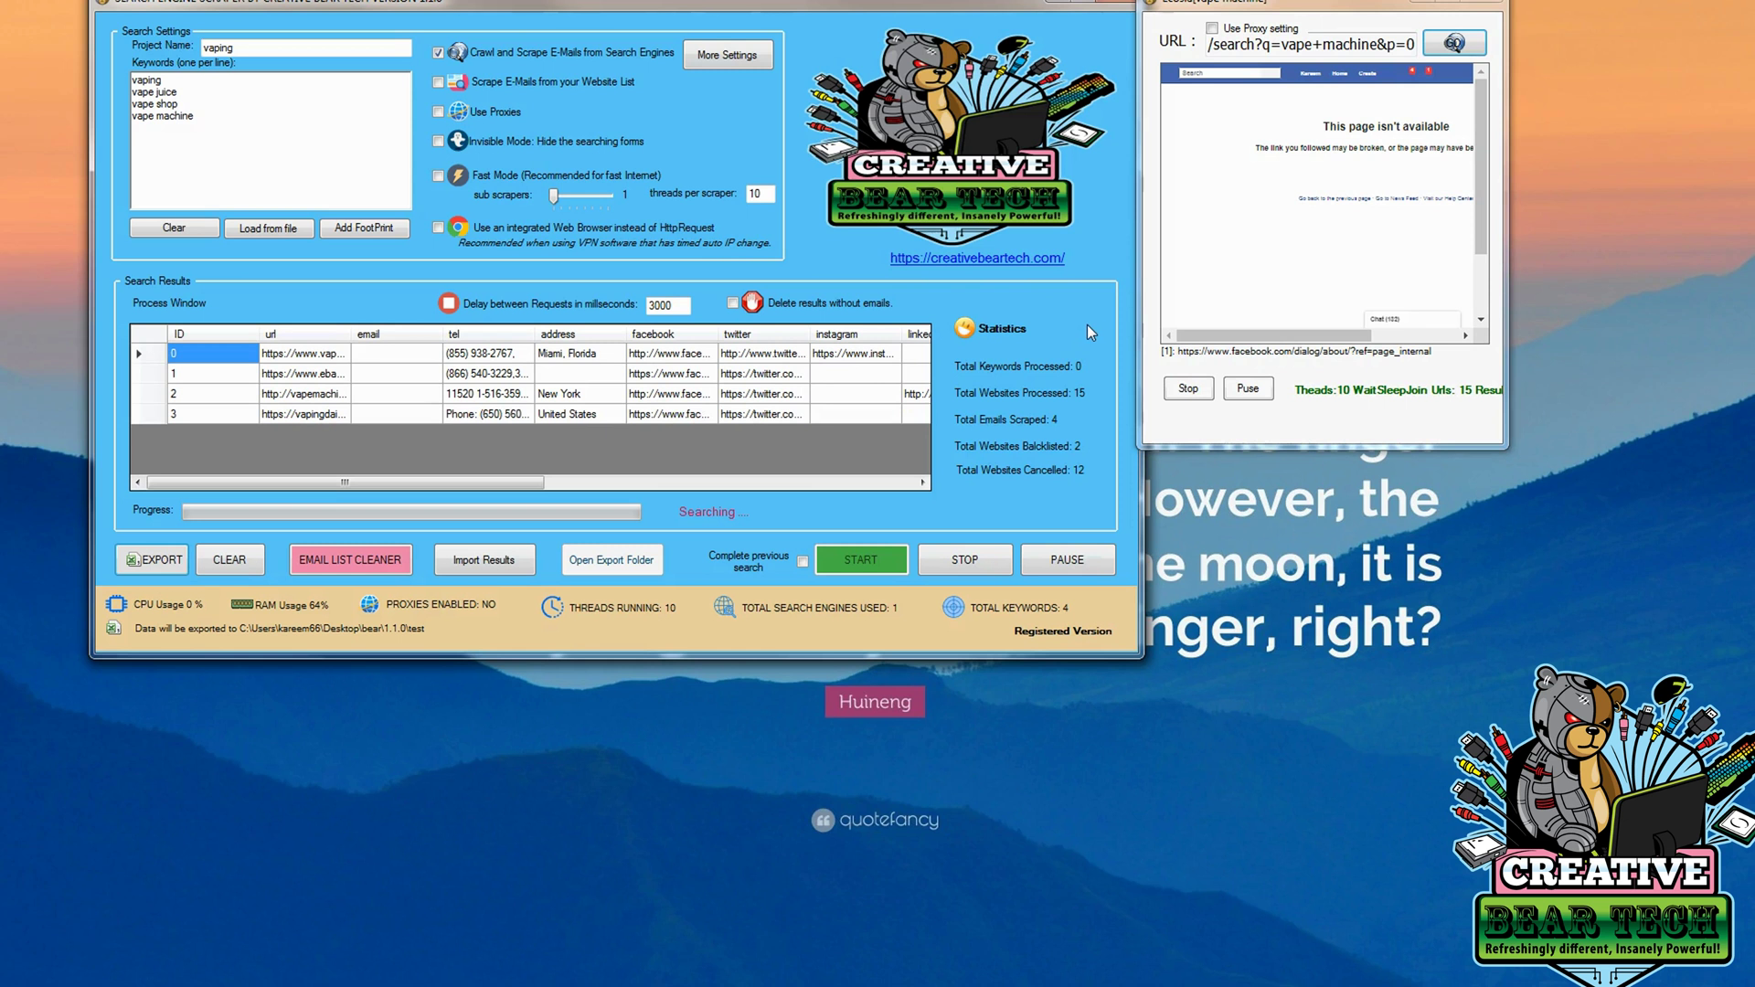
Drag the scraper window back into view and maximize it to show the four results
drag(1077, 16, 1060, 31)
double_click(1060, 27)
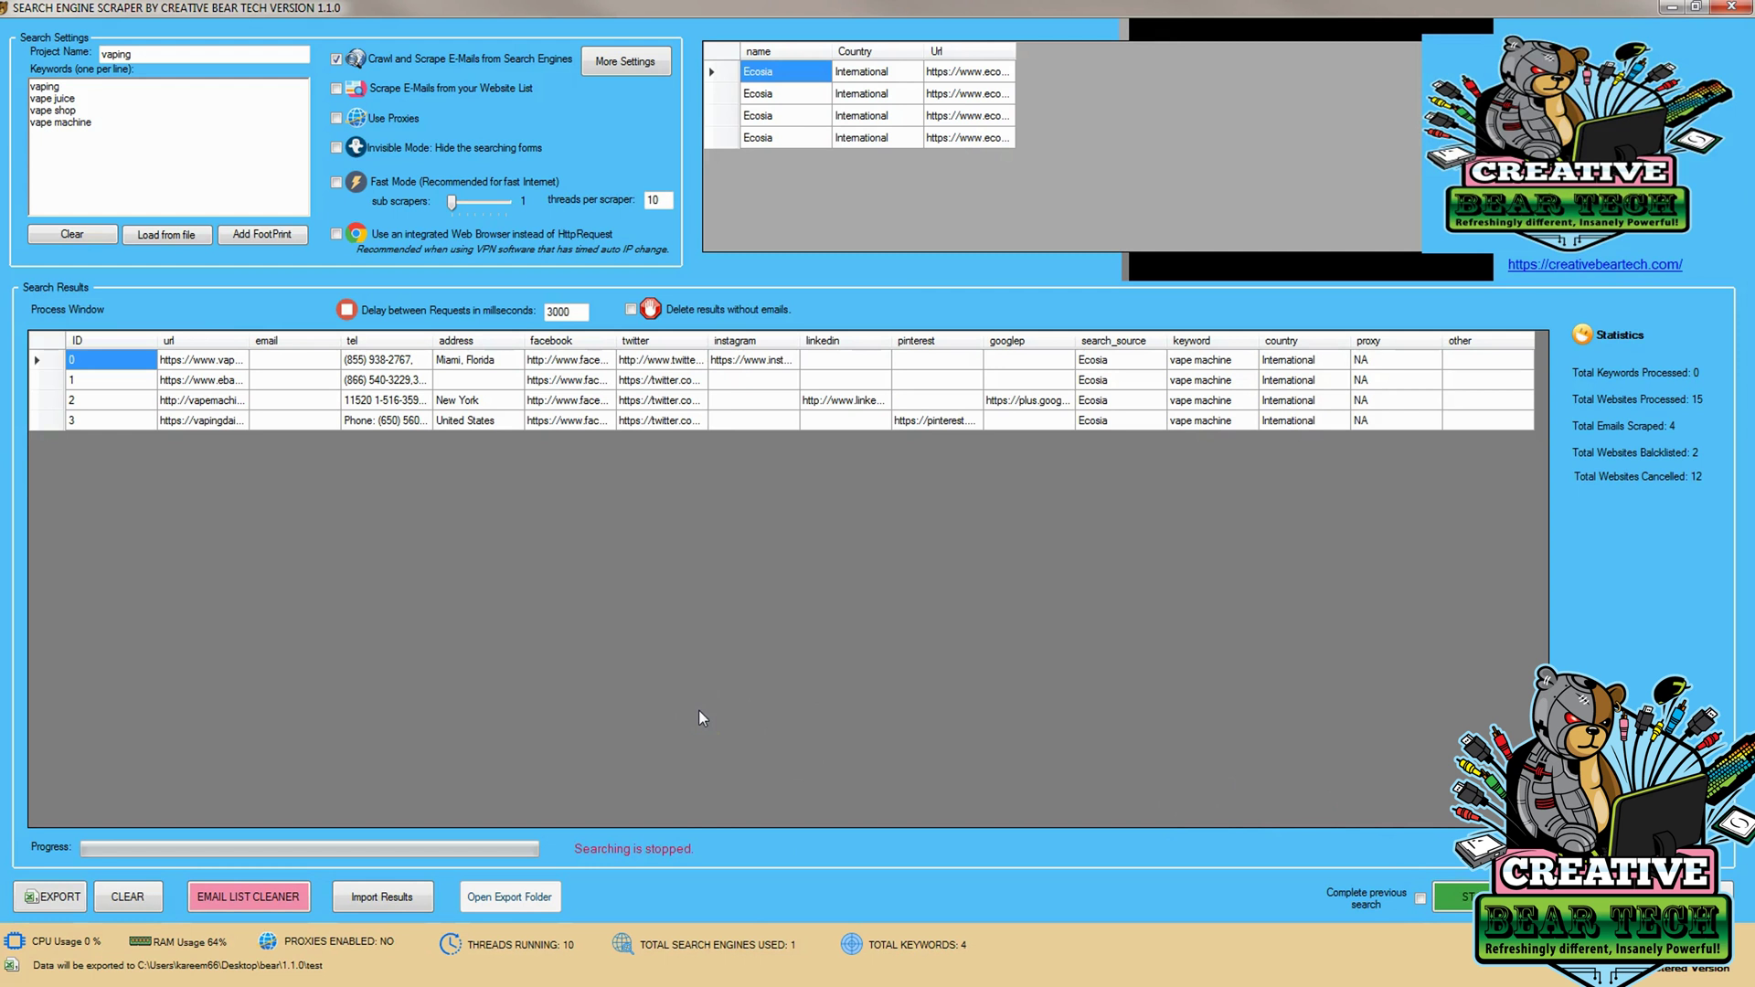
Export the results and select vaping_05-06-2019.csv in the test\vaping folder
click(53, 901)
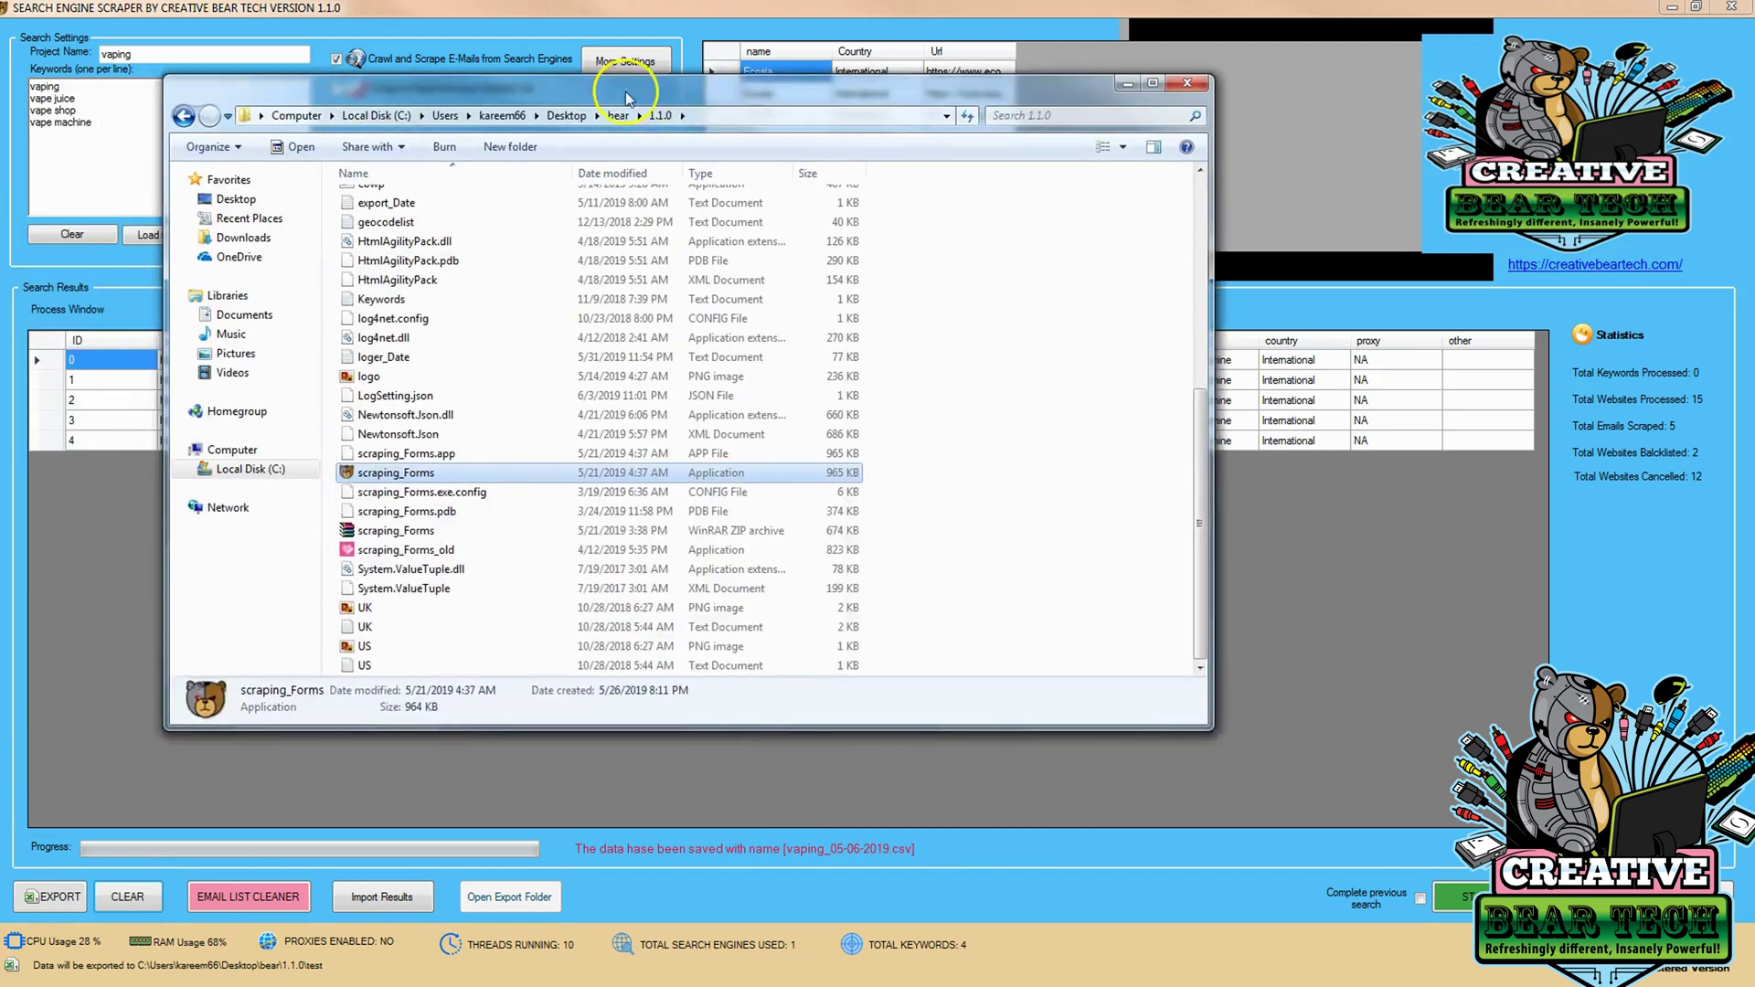
scroll(460, 453, up, 7)
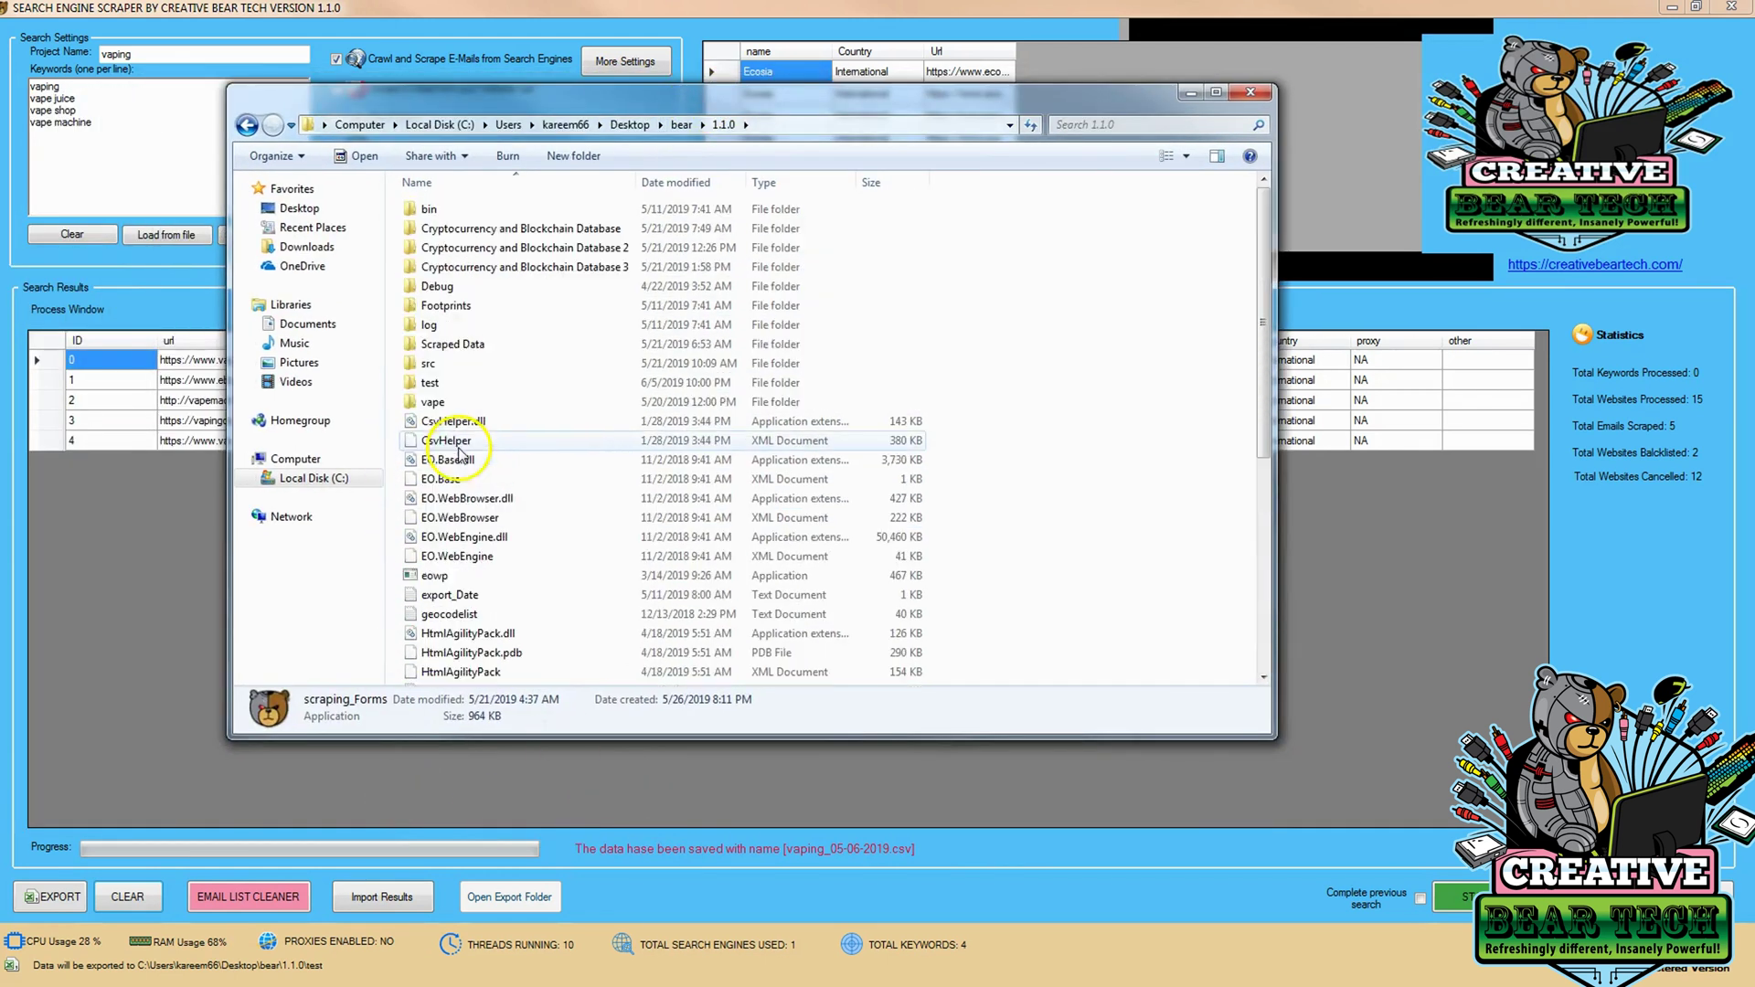
click(431, 384)
double_click(435, 385)
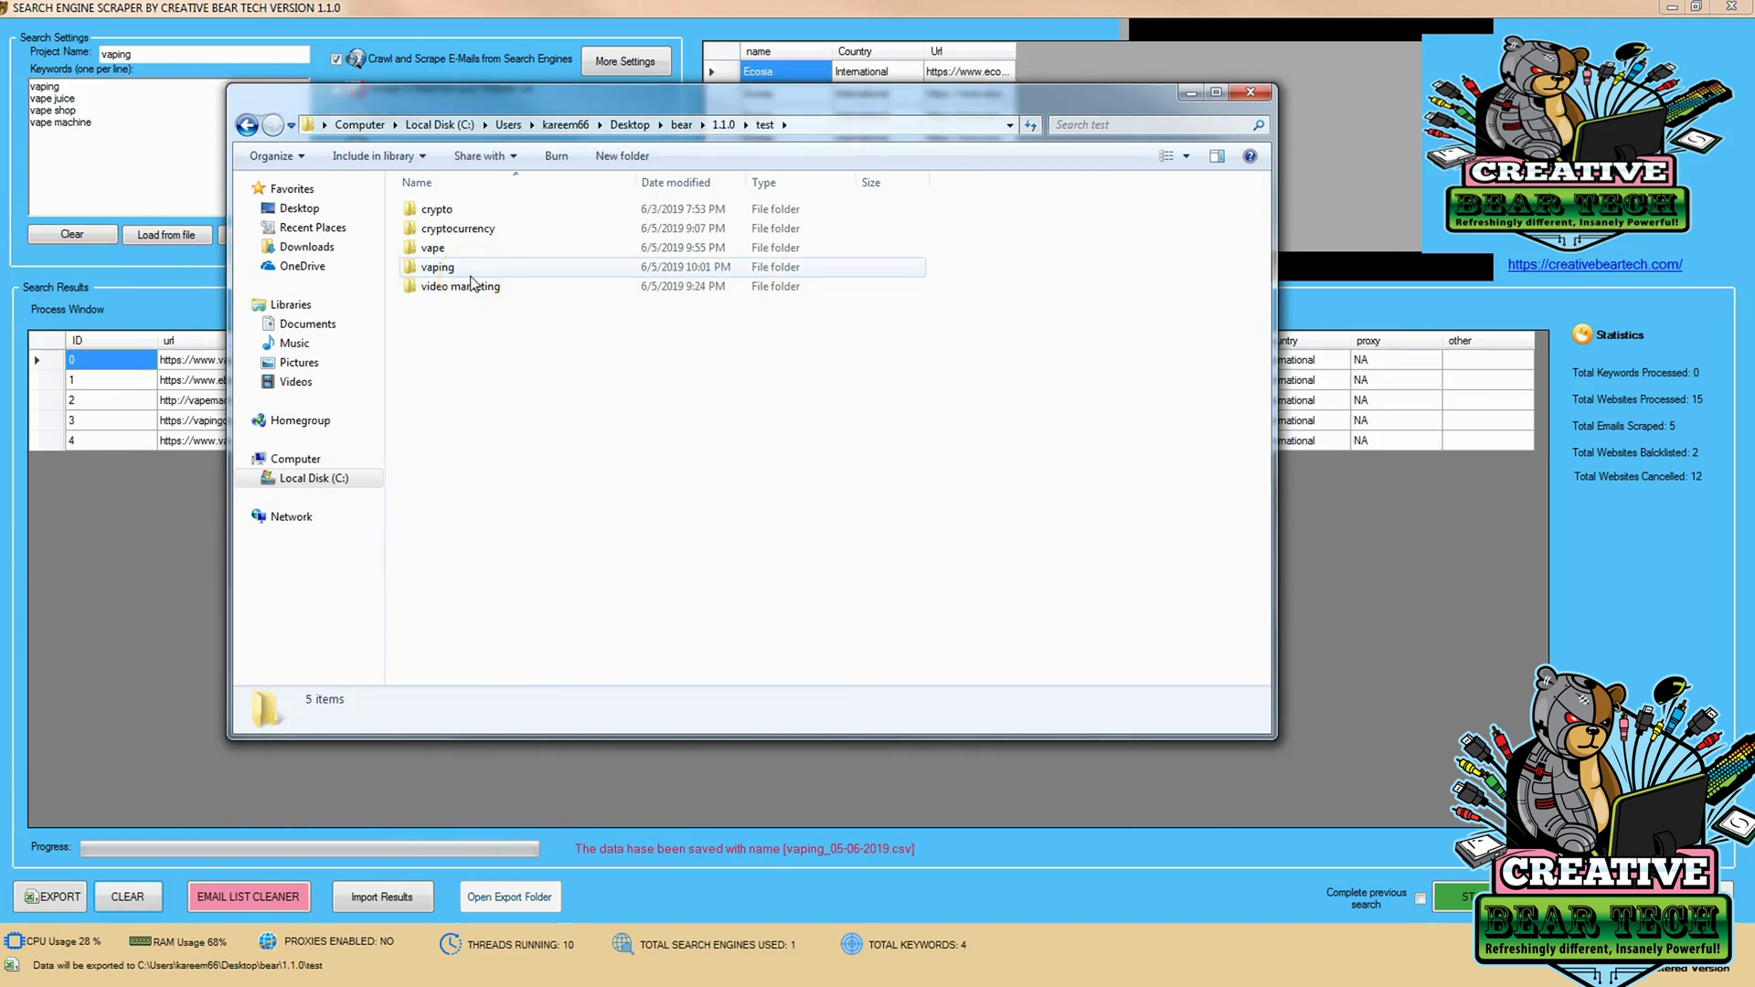
double_click(471, 273)
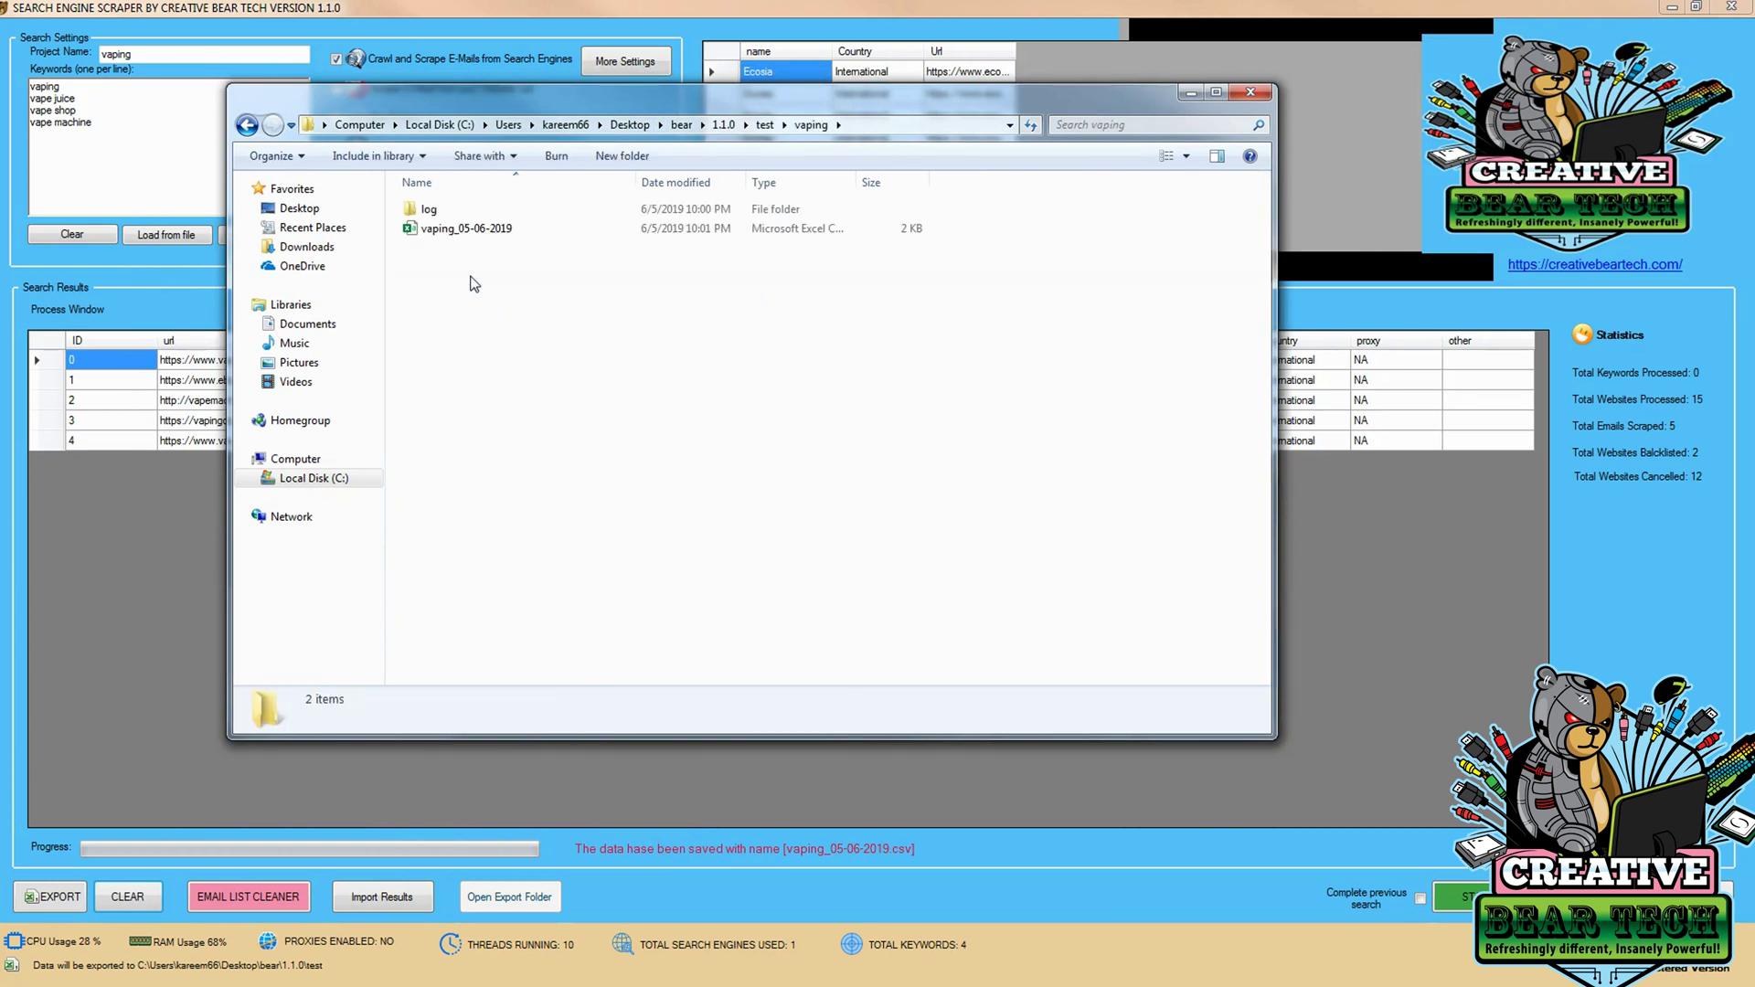
click(493, 239)
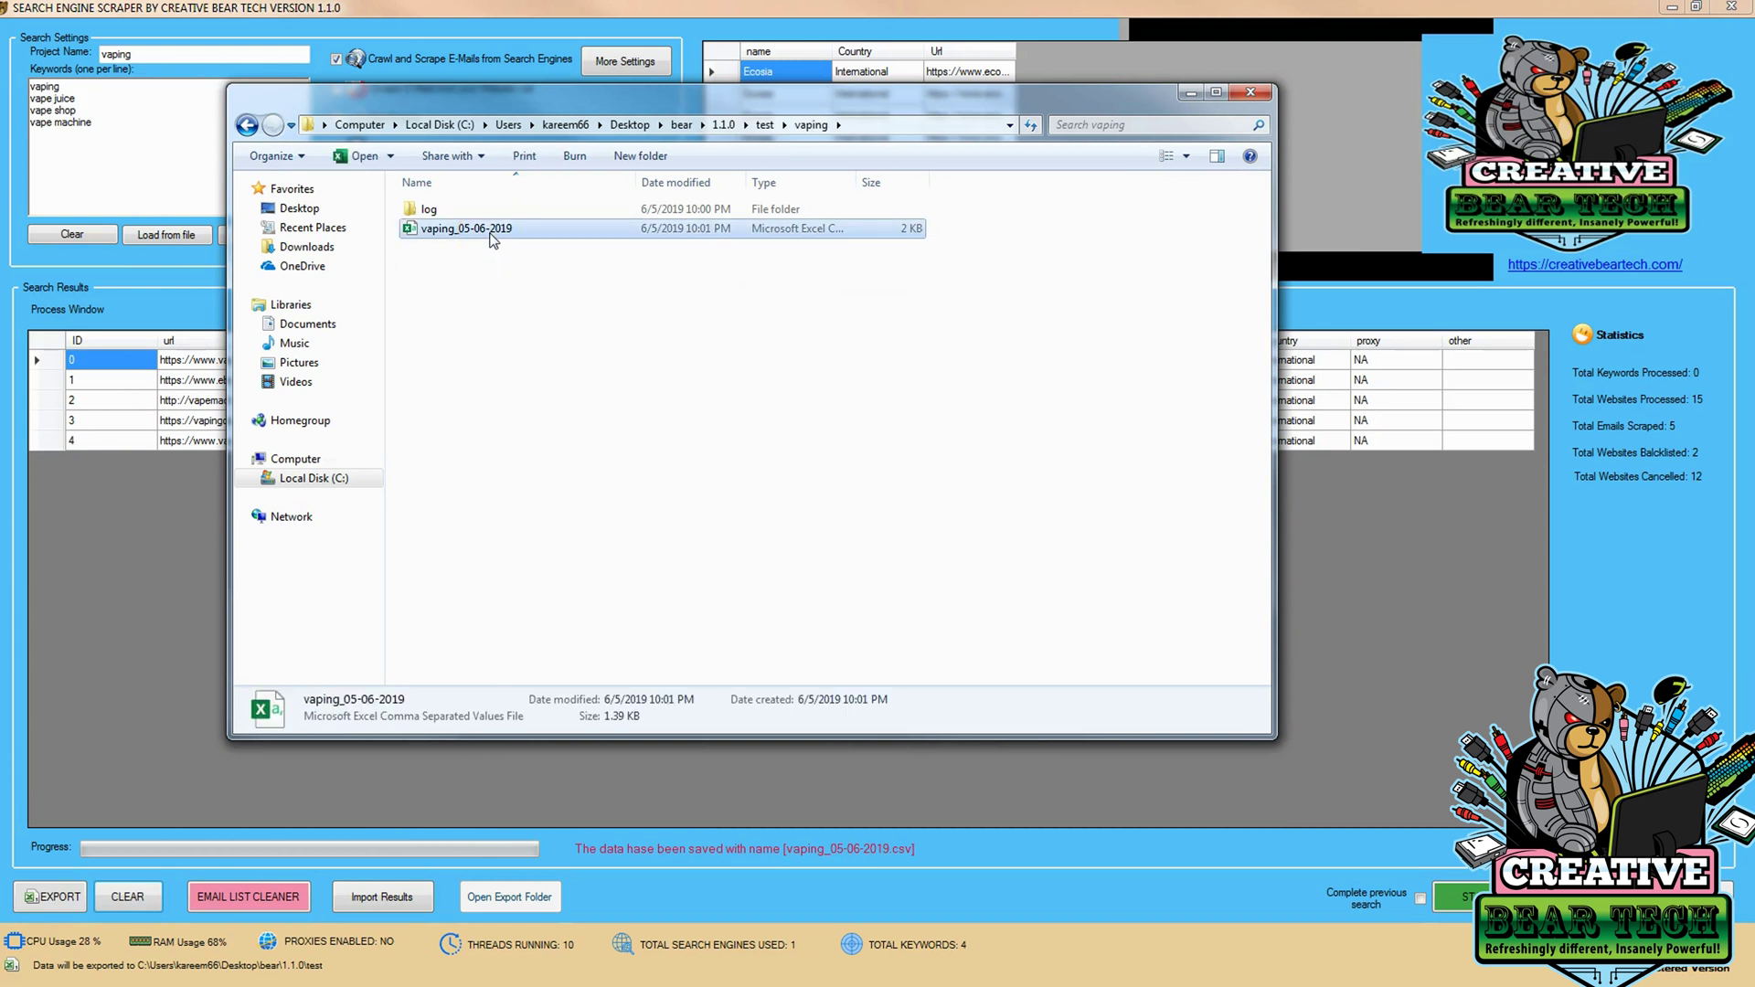
Open vaping_05-06-2019.csv in Excel, widen columns B and E, then minimize Excel and Explorer
double_click(493, 239)
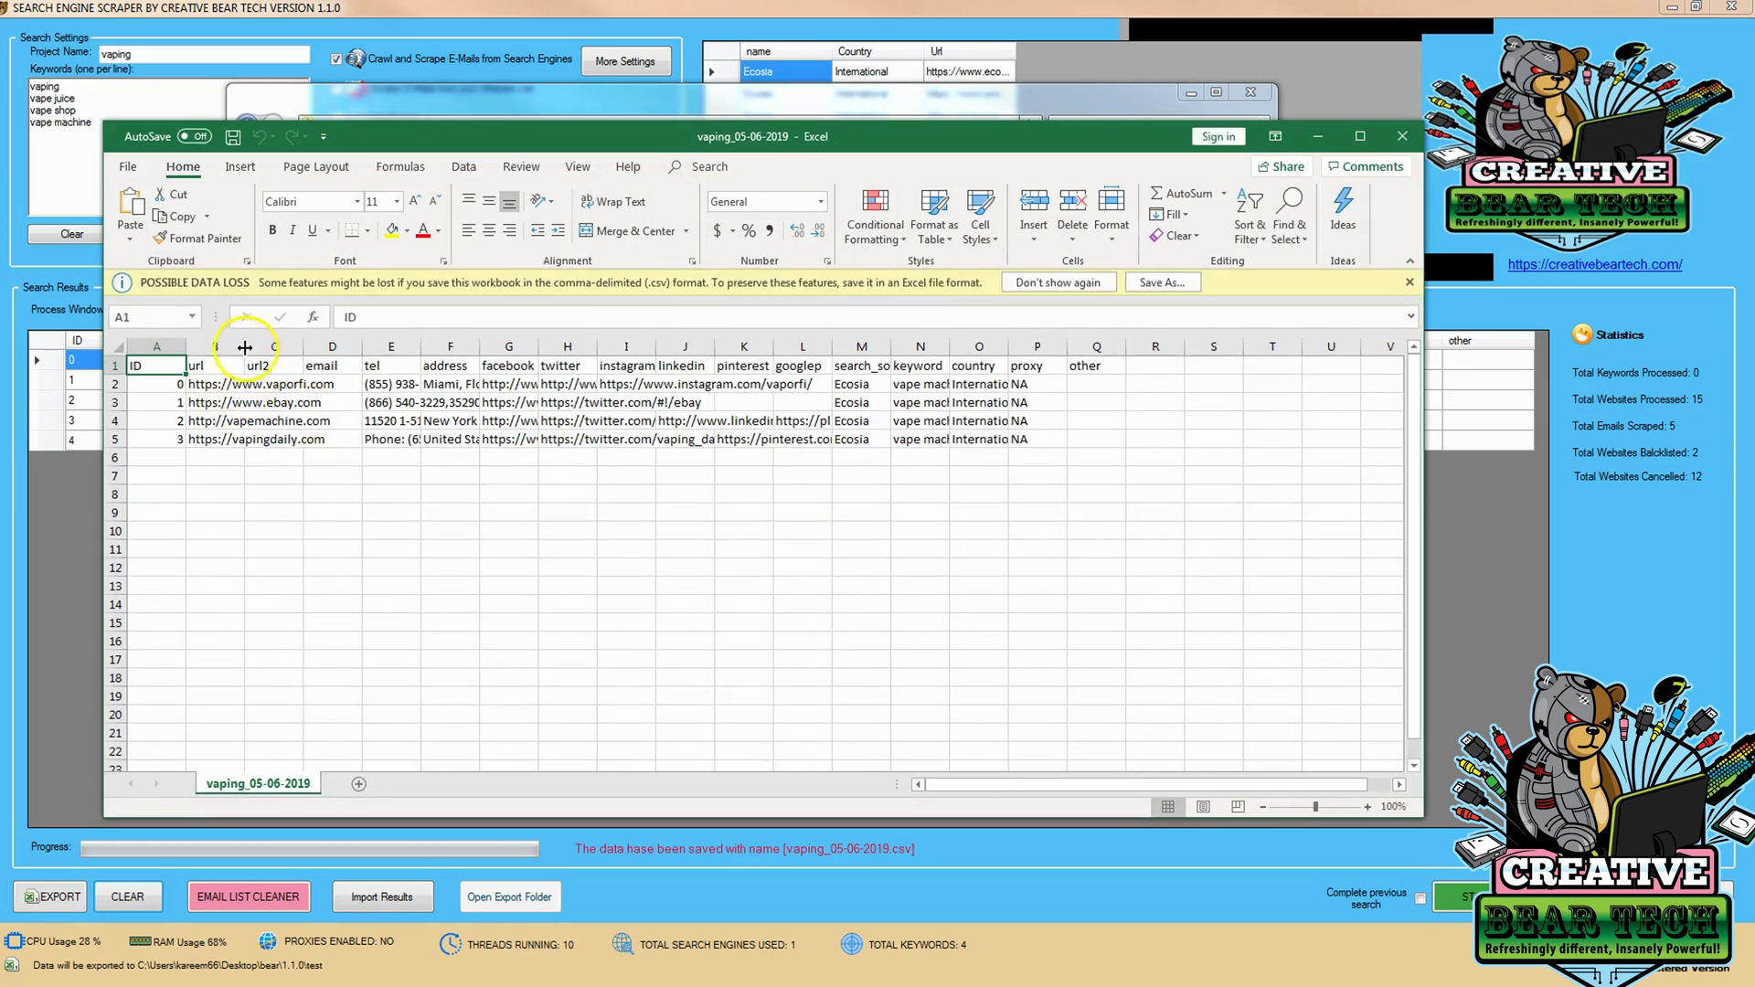
drag(245, 347, 331, 347)
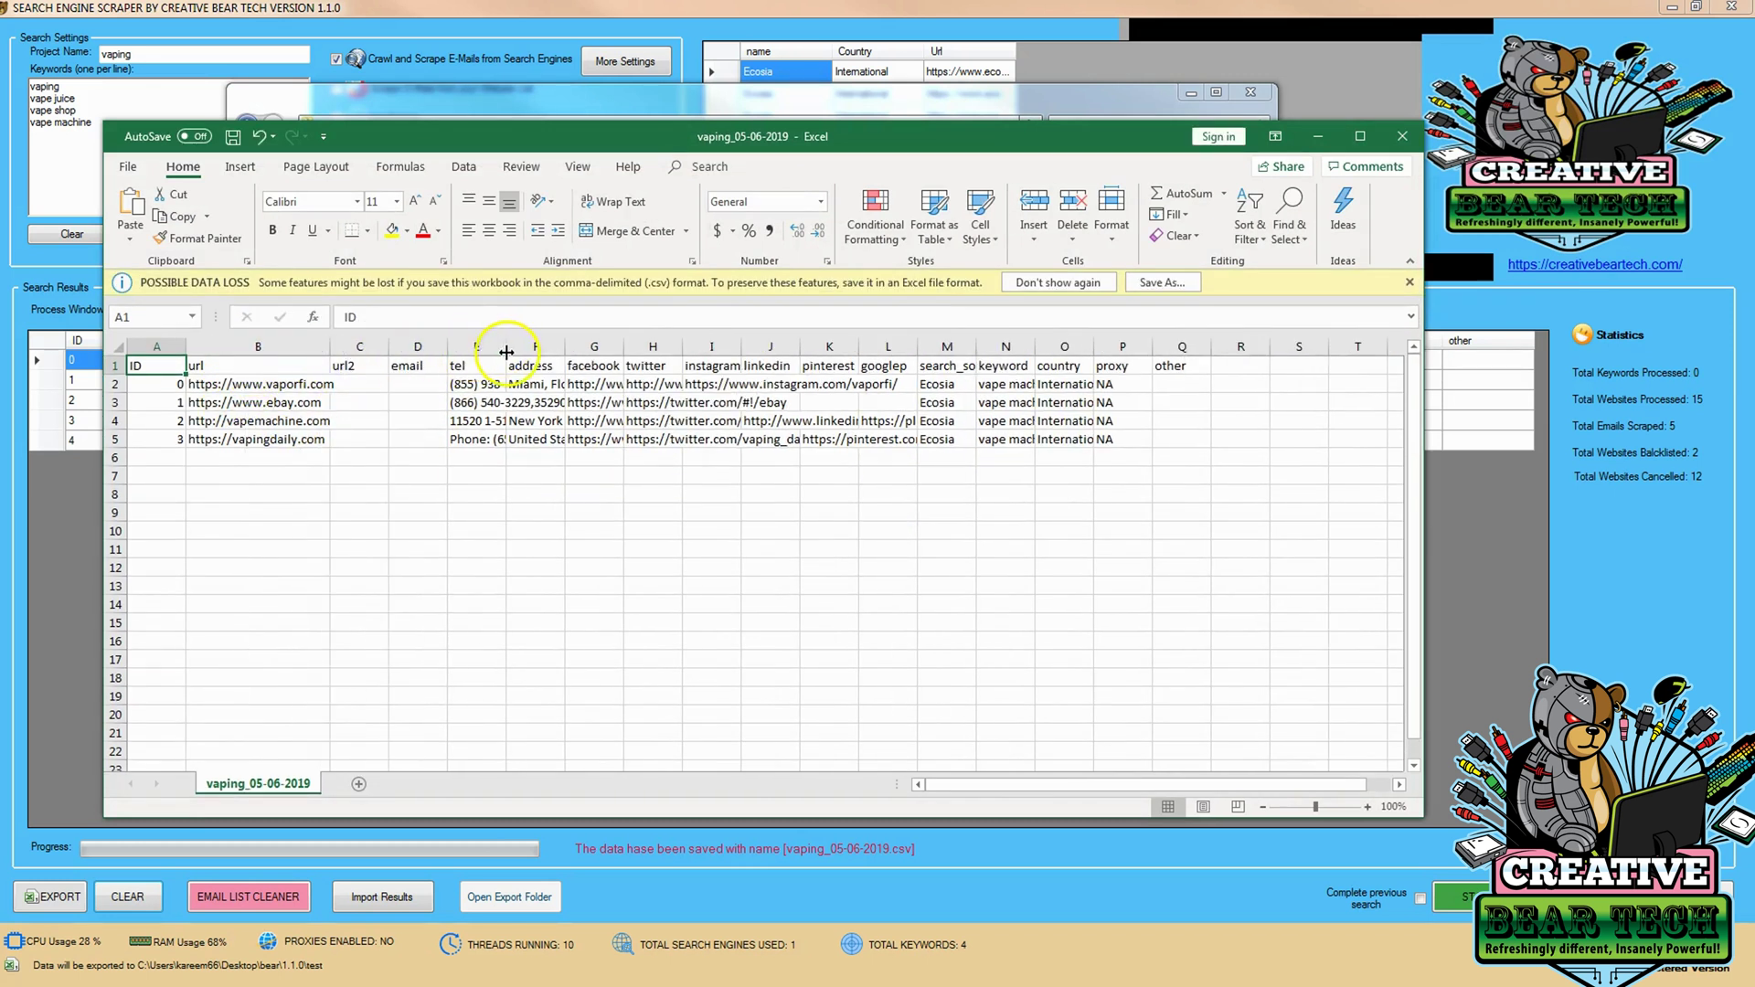
drag(505, 348, 810, 353)
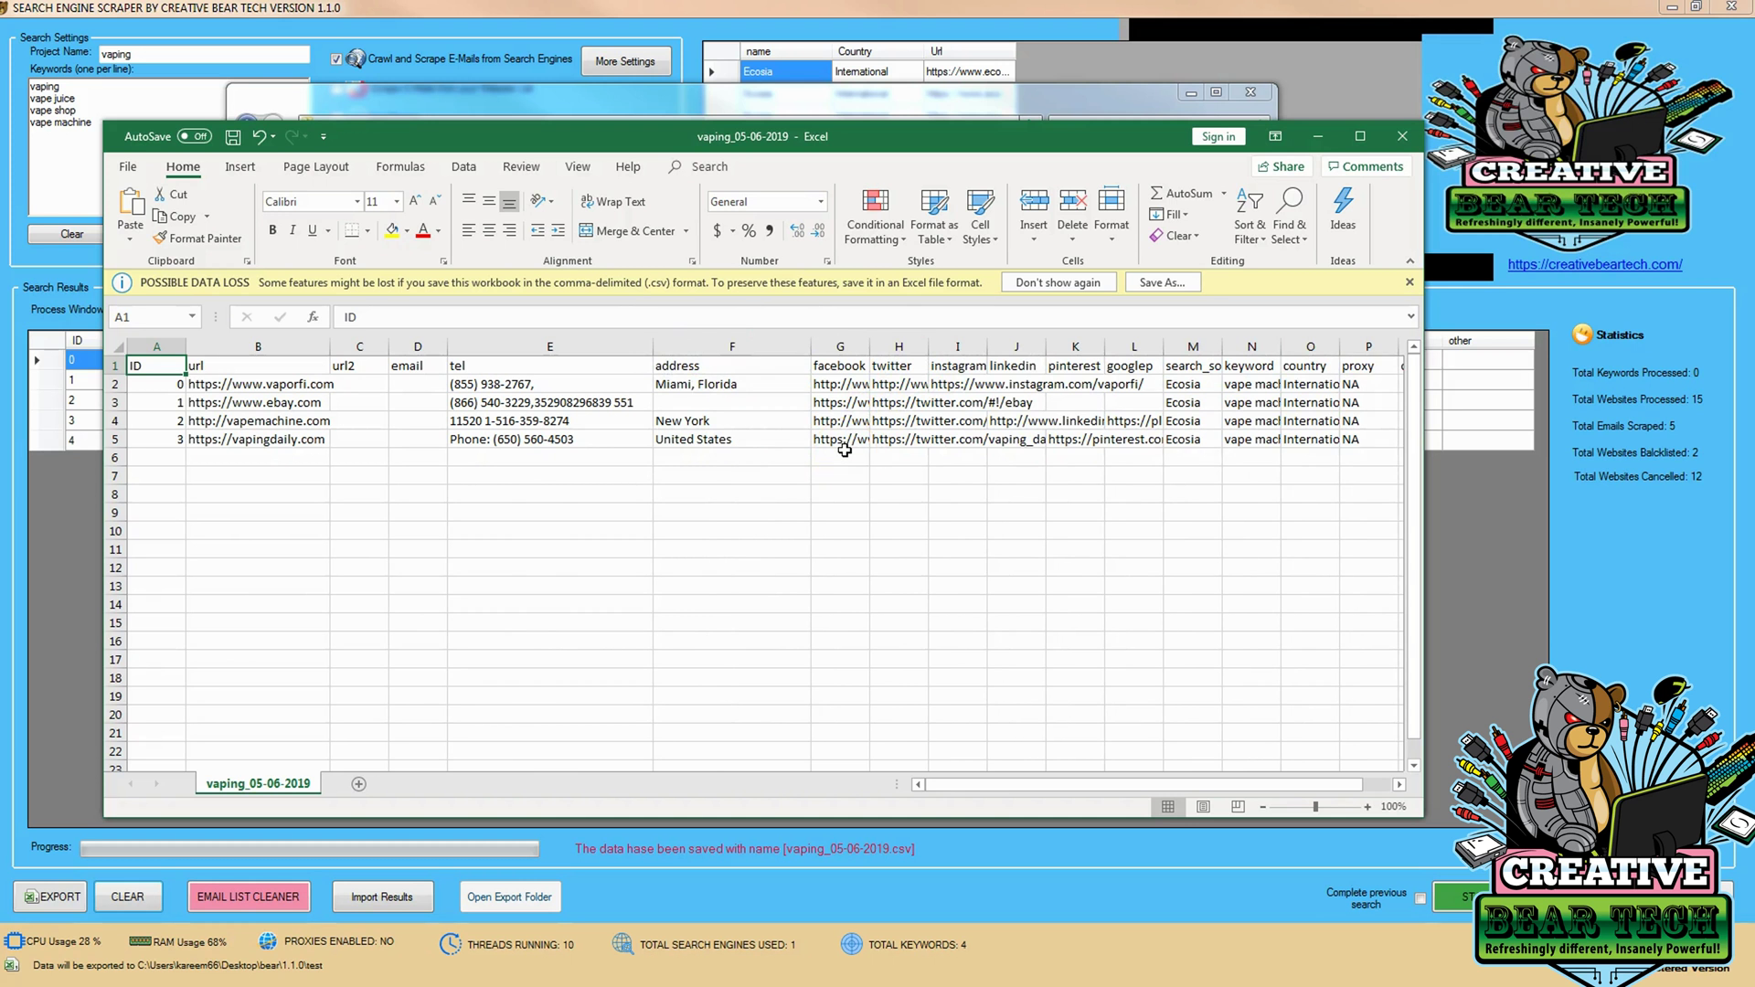
click(1317, 136)
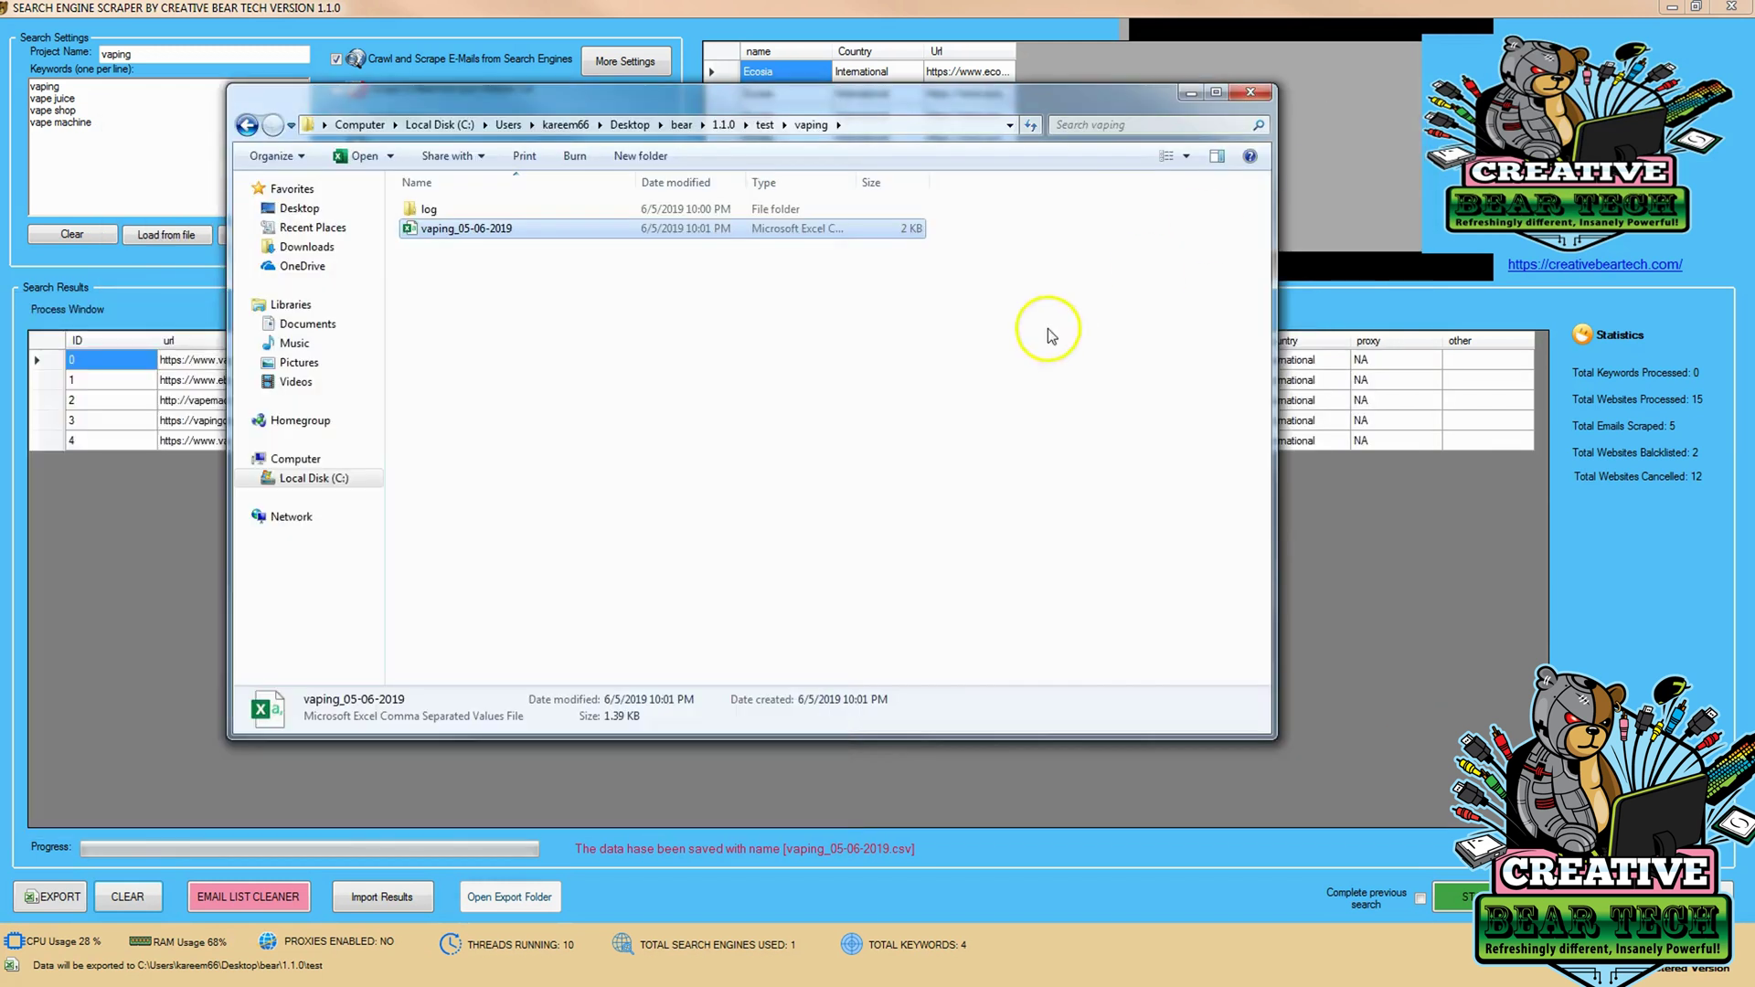
click(1186, 93)
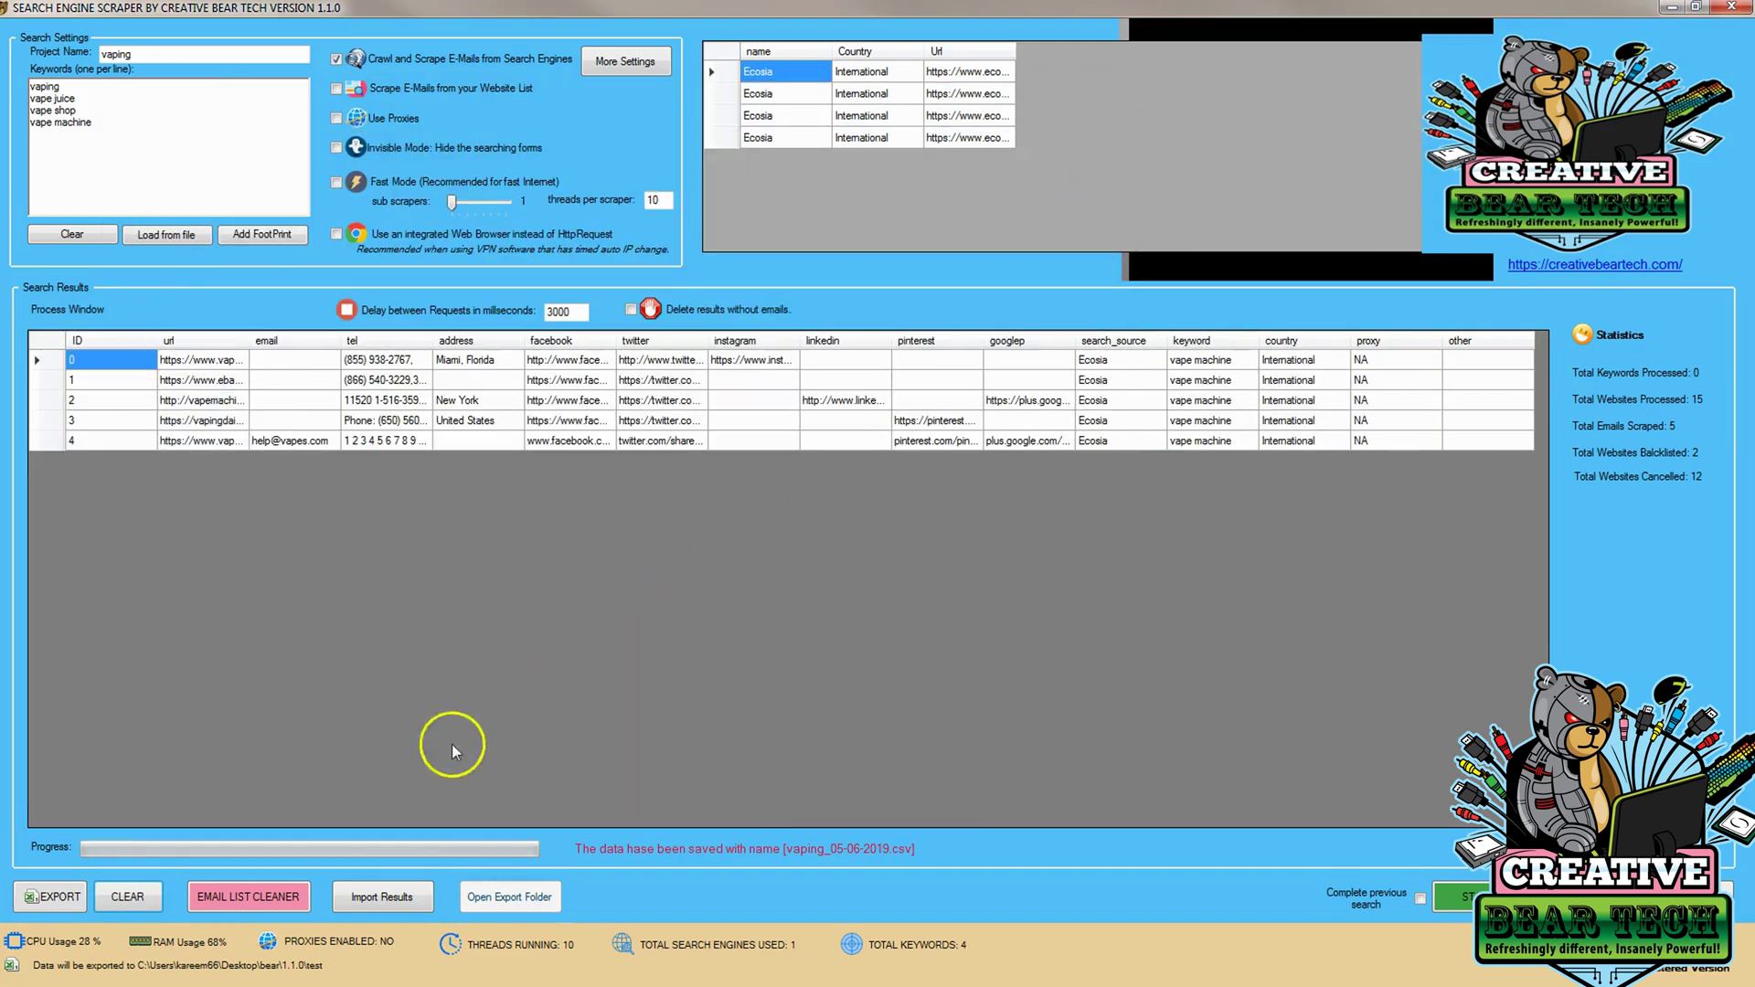